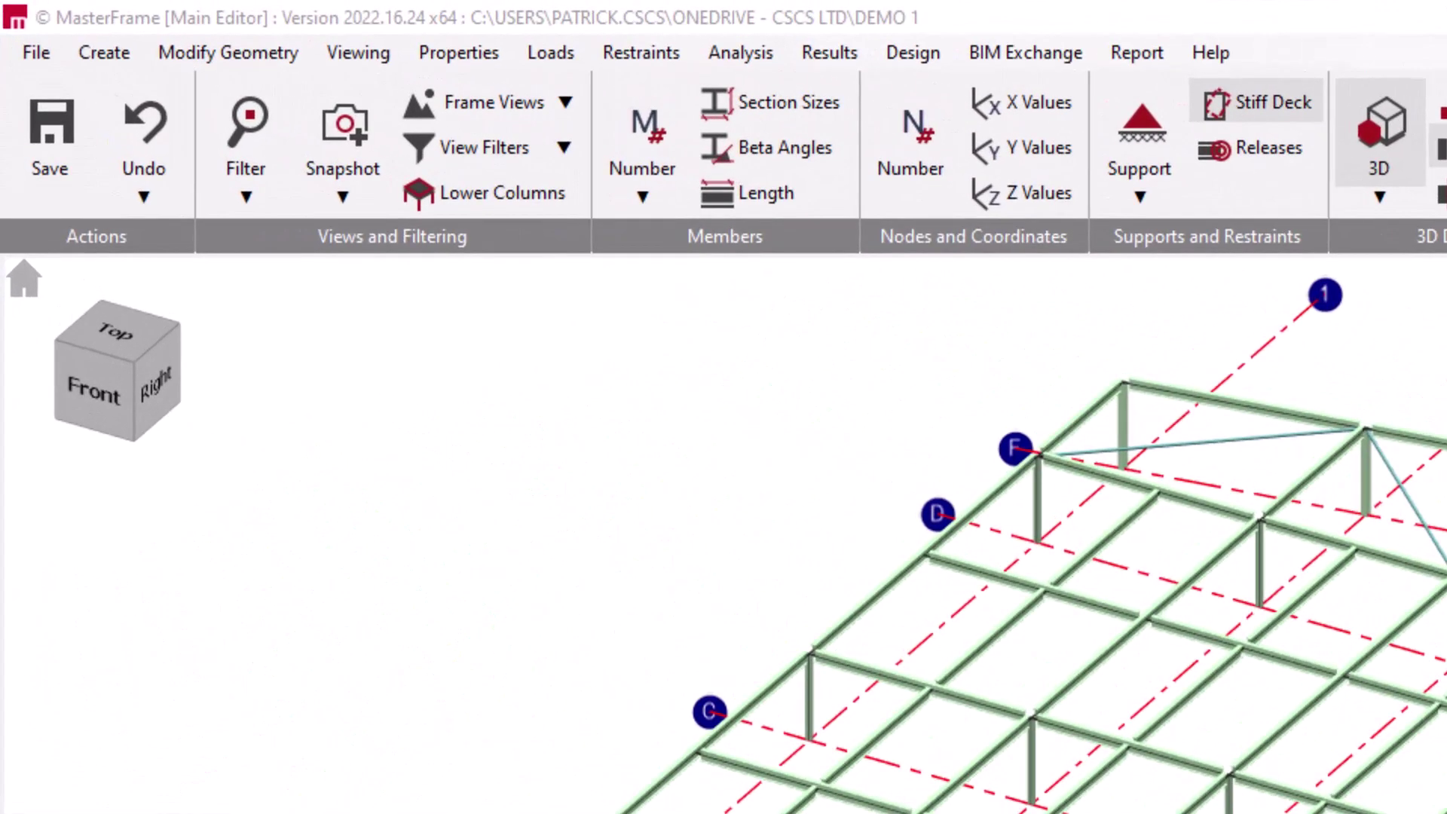
Open the Insert Members in Panel tool from the Create menu, with section 457x191 UB 67
left_click(102, 51)
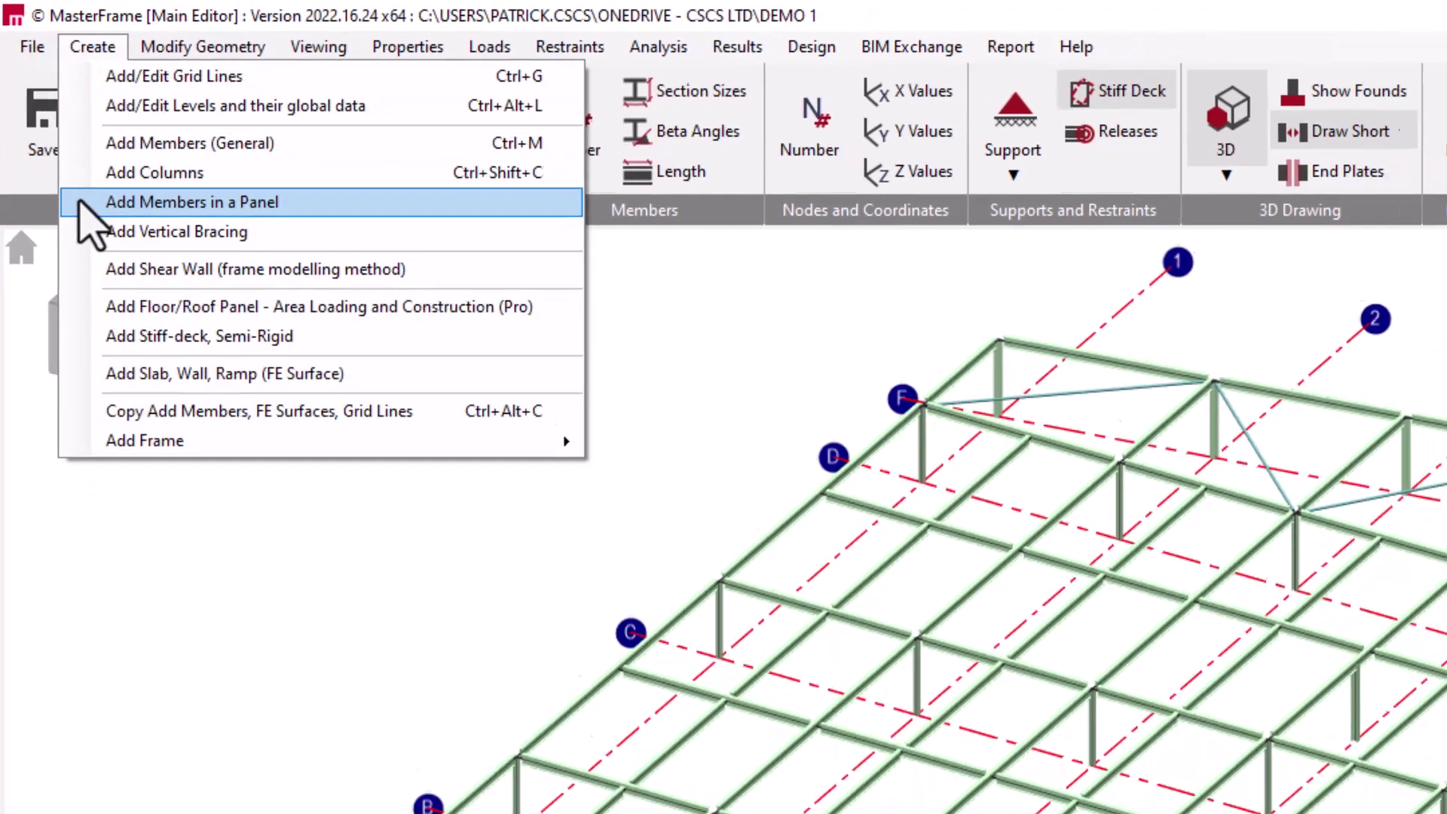
left_click(80, 205)
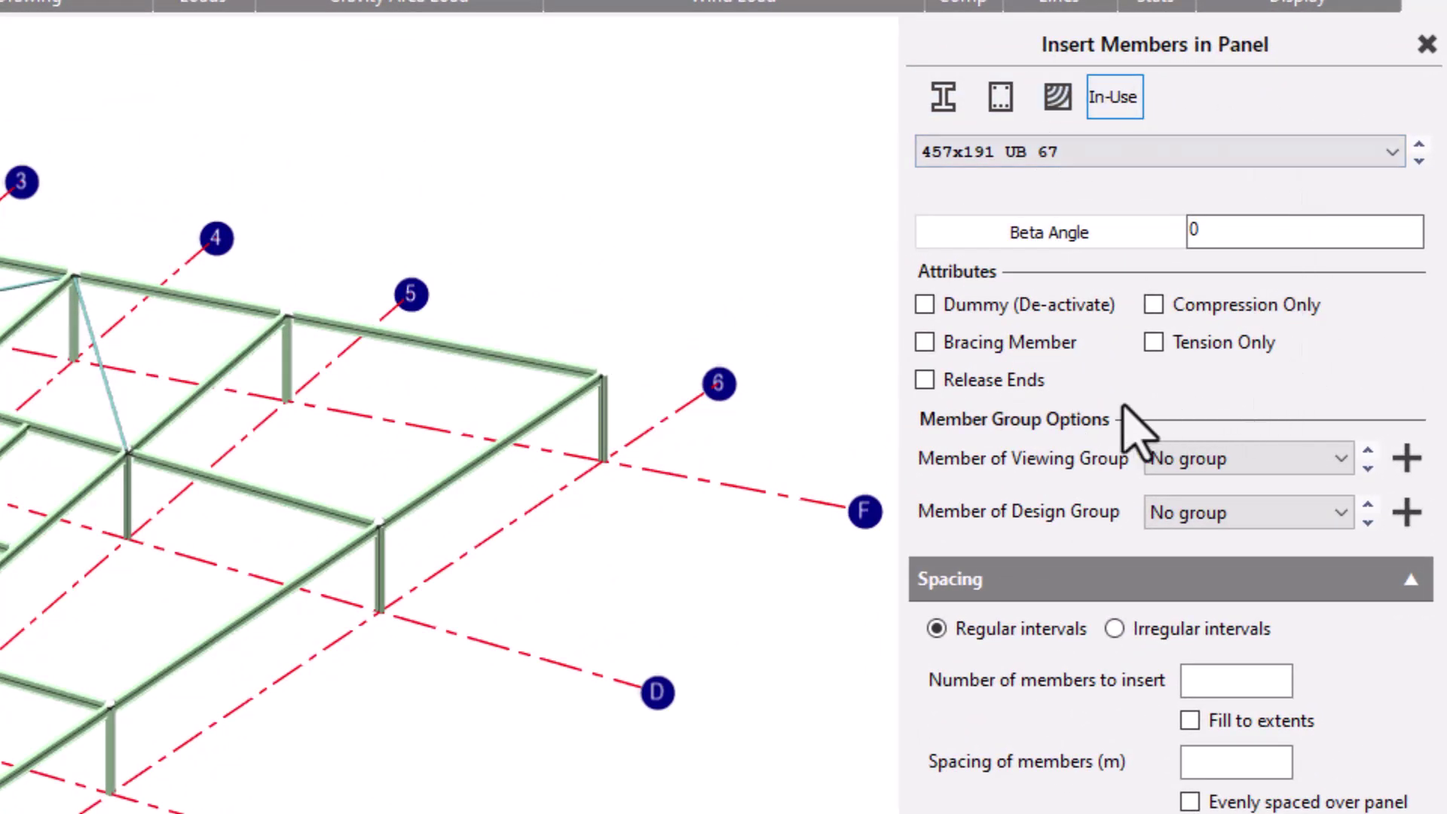
Choose the 457x191 UB 67 universal beam section for the new members
left_click(941, 96)
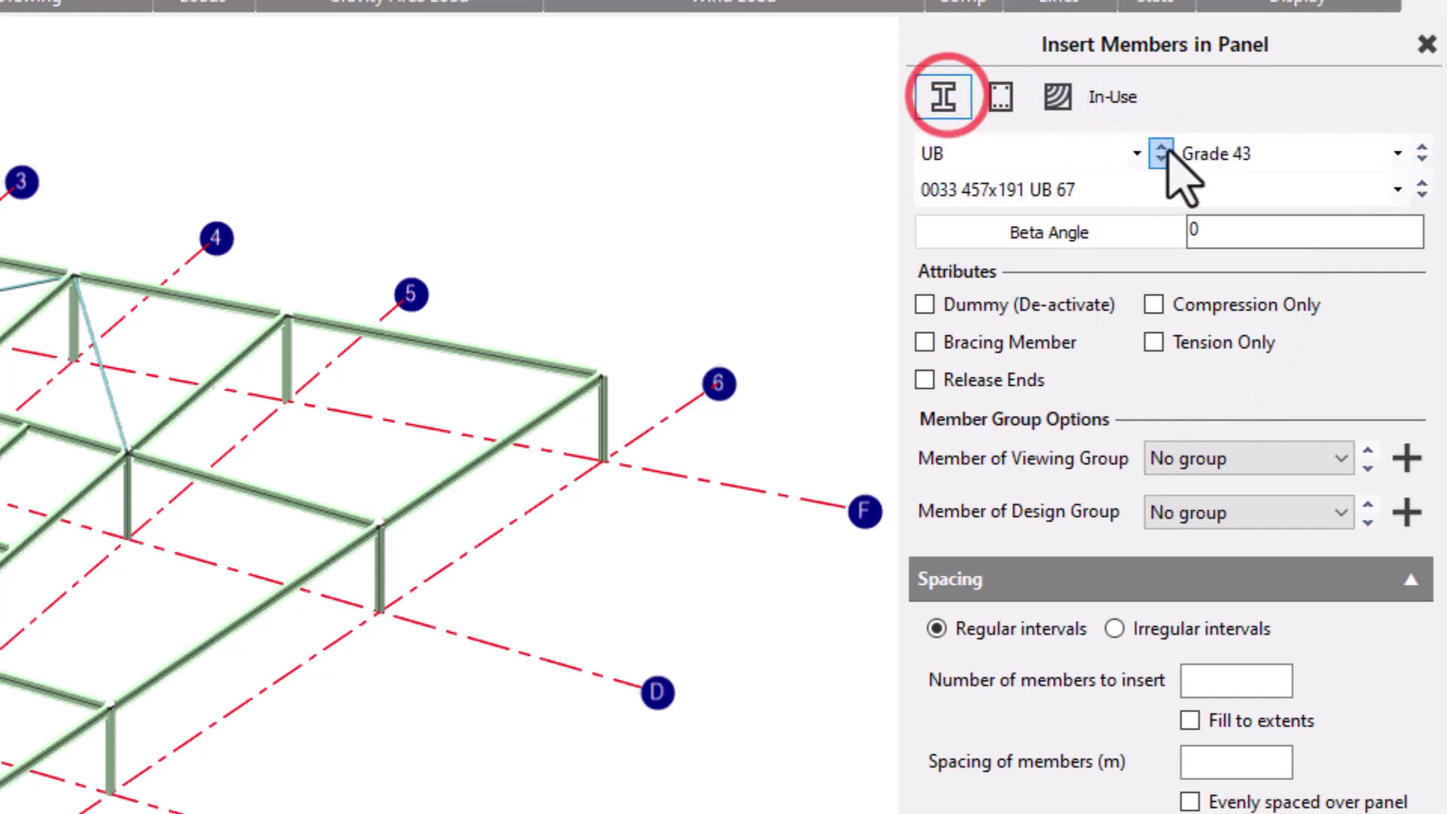
left_click(1134, 180)
left_click(1134, 181)
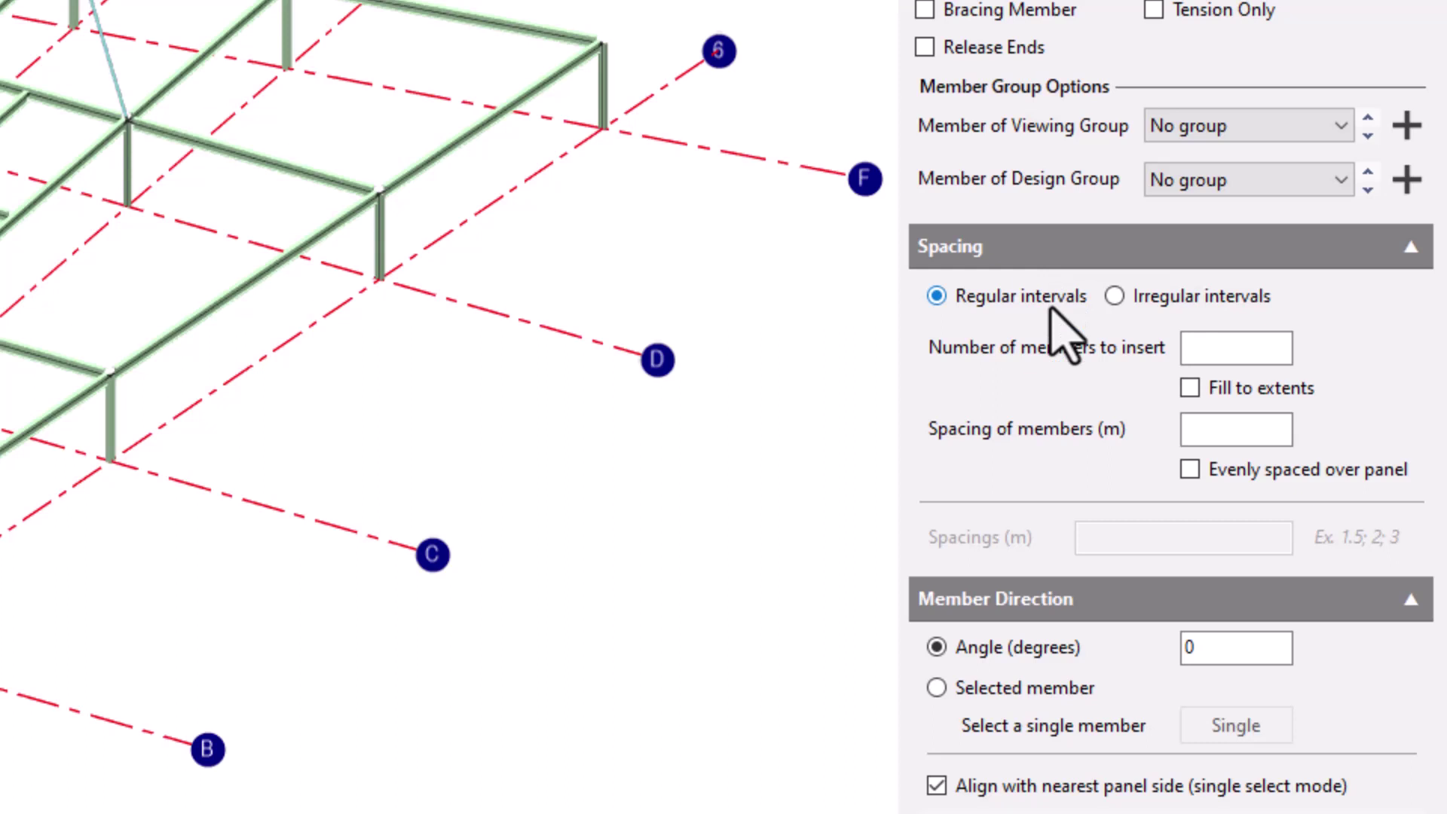
Set 3 members at 1 m spacing and view the frame in plan from above
left_click(1233, 348)
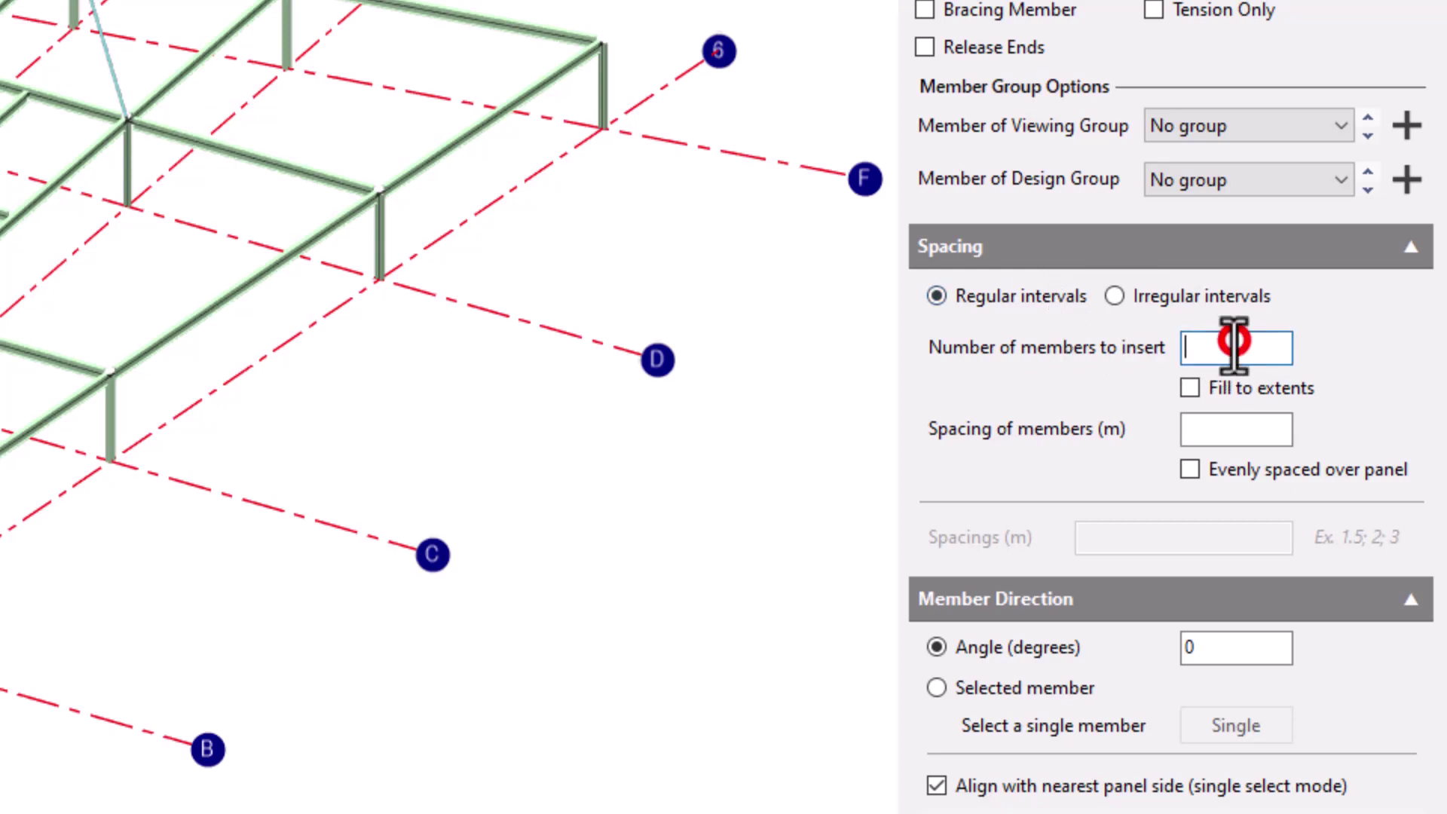
type("3")
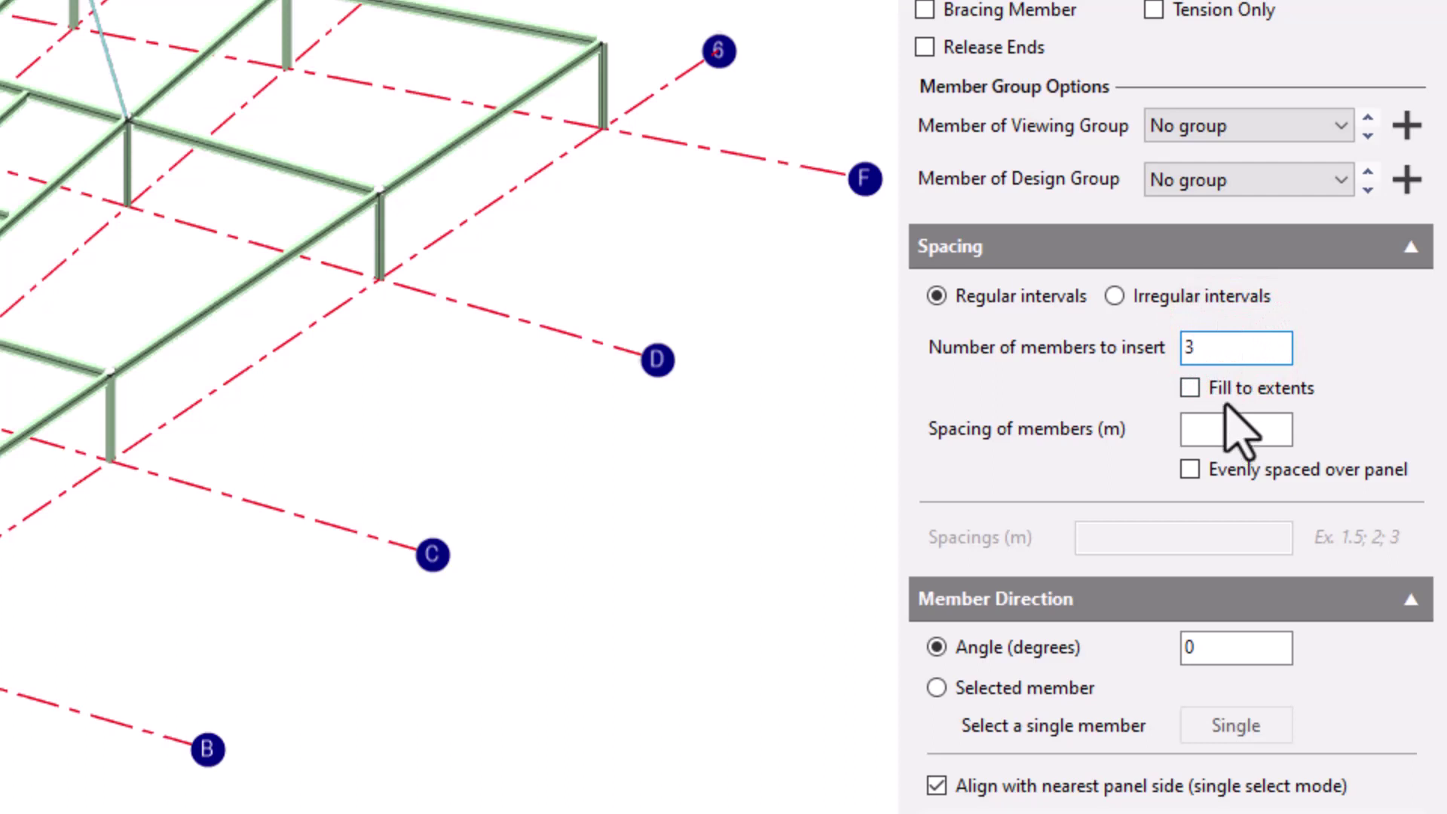
left_click(1222, 428)
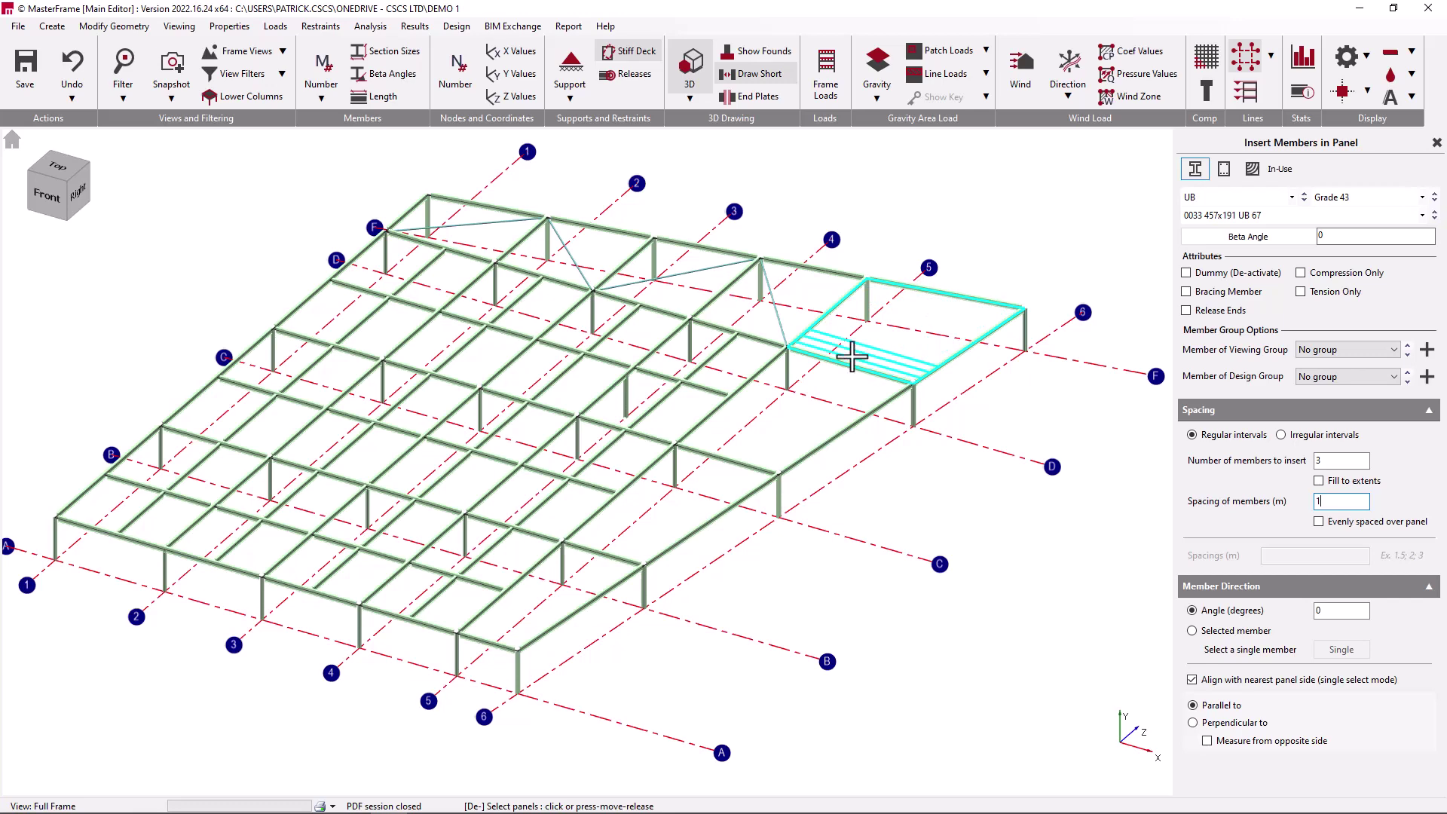
left_click(57, 166)
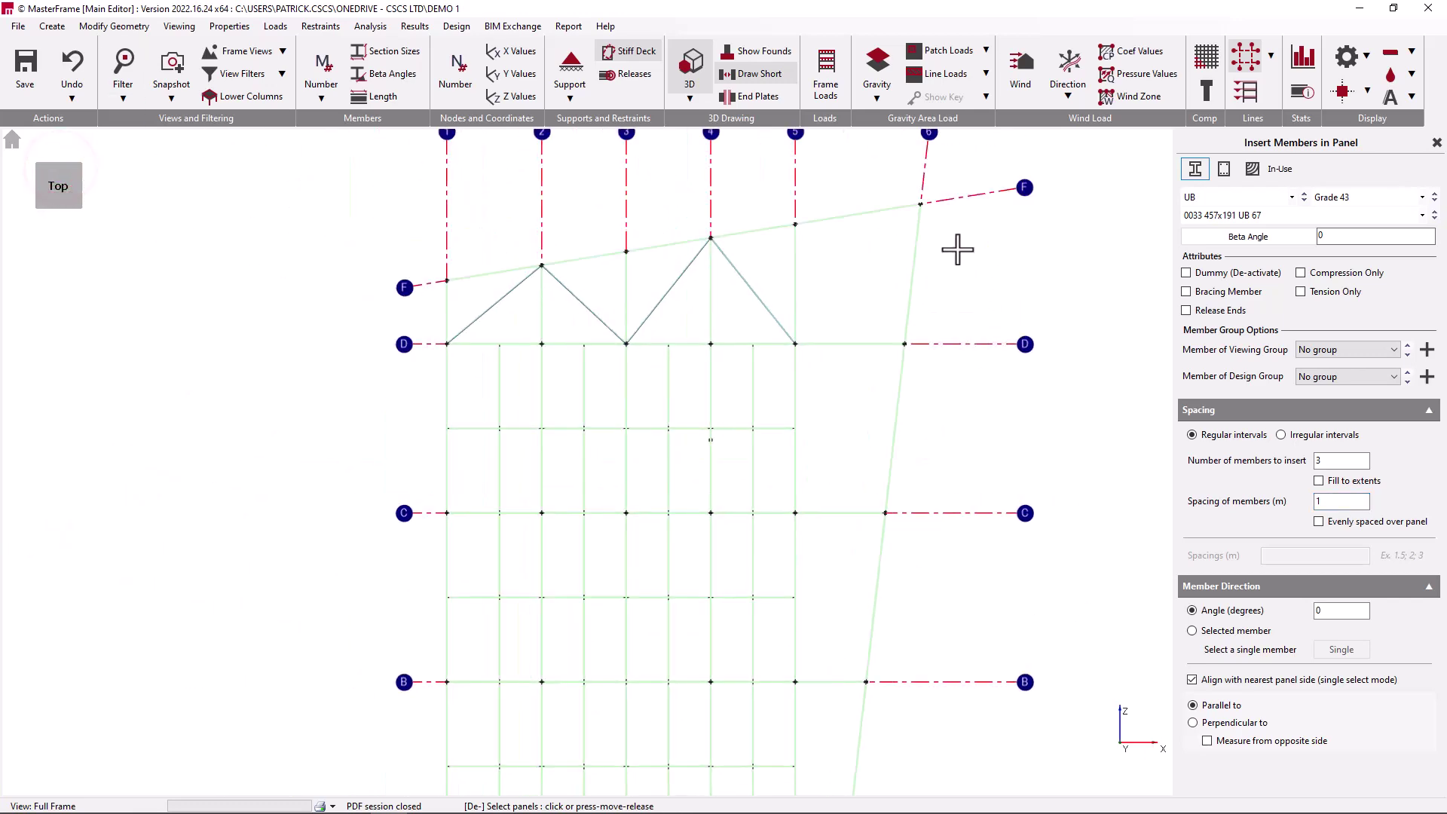
scroll(955, 180, "up", 2)
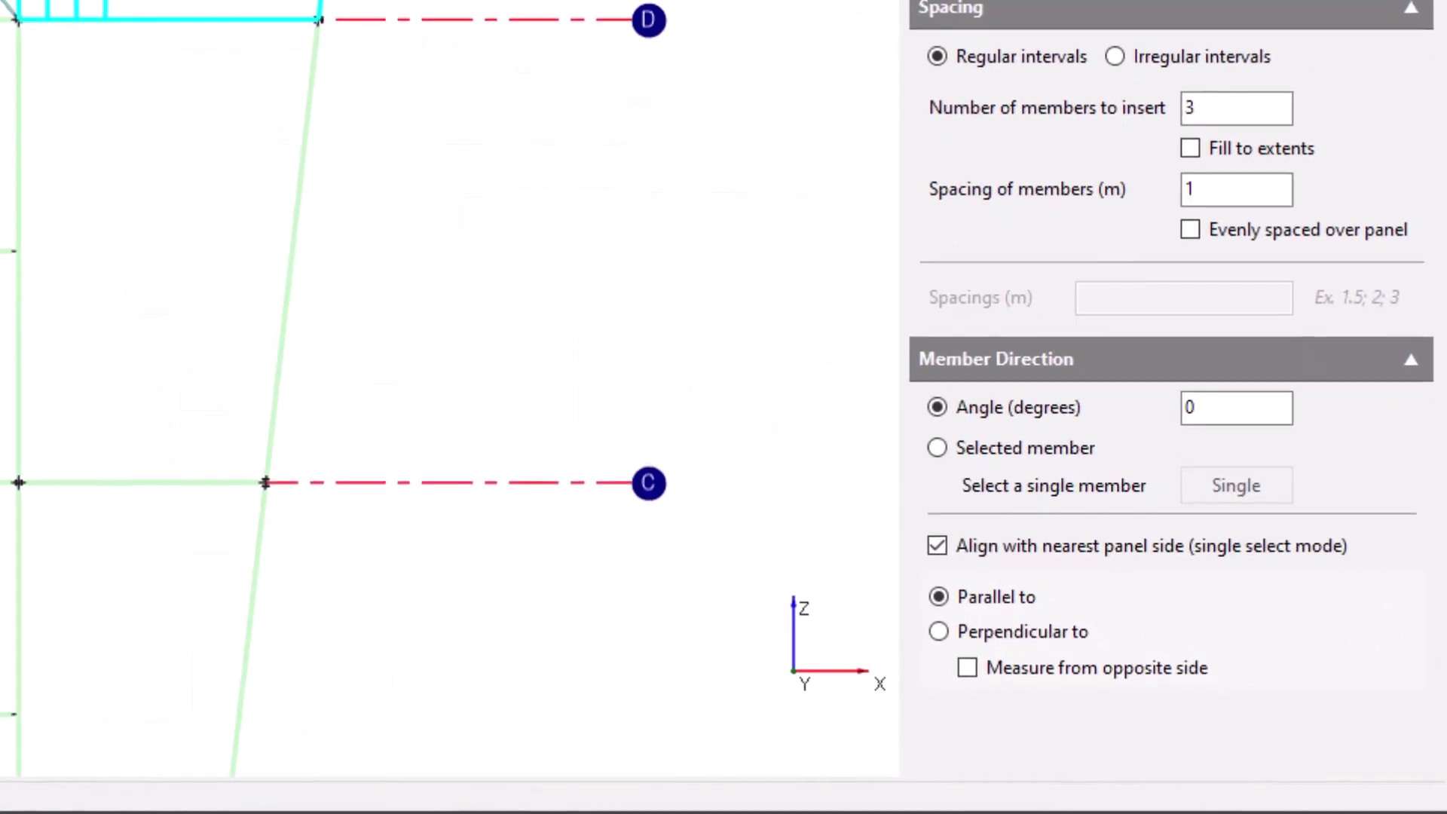
Try a 45-degree angle, then a reference-member direction, and re-enable alignment with the nearest panel side
left_click(1055, 555)
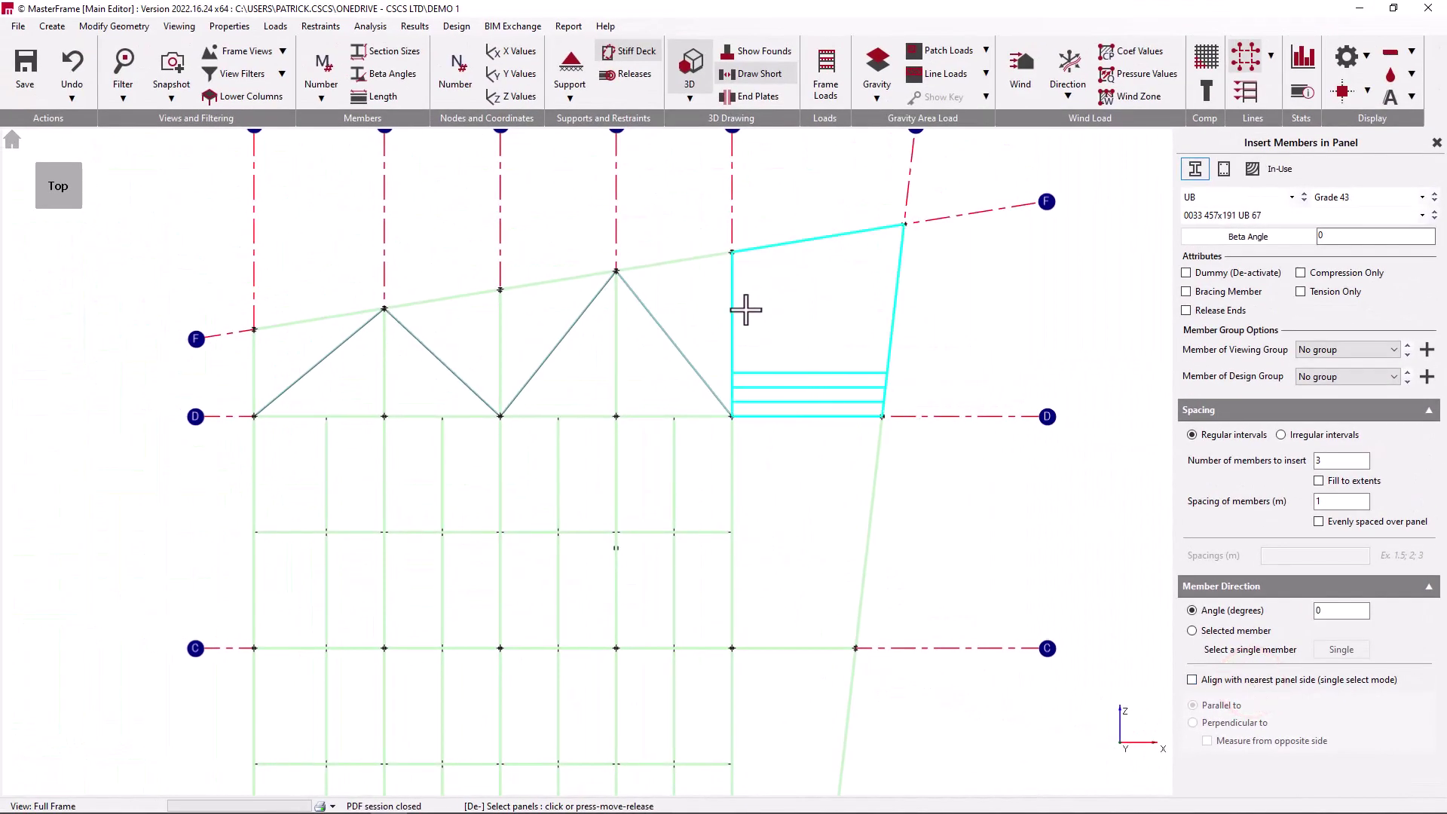
double_click(1348, 611)
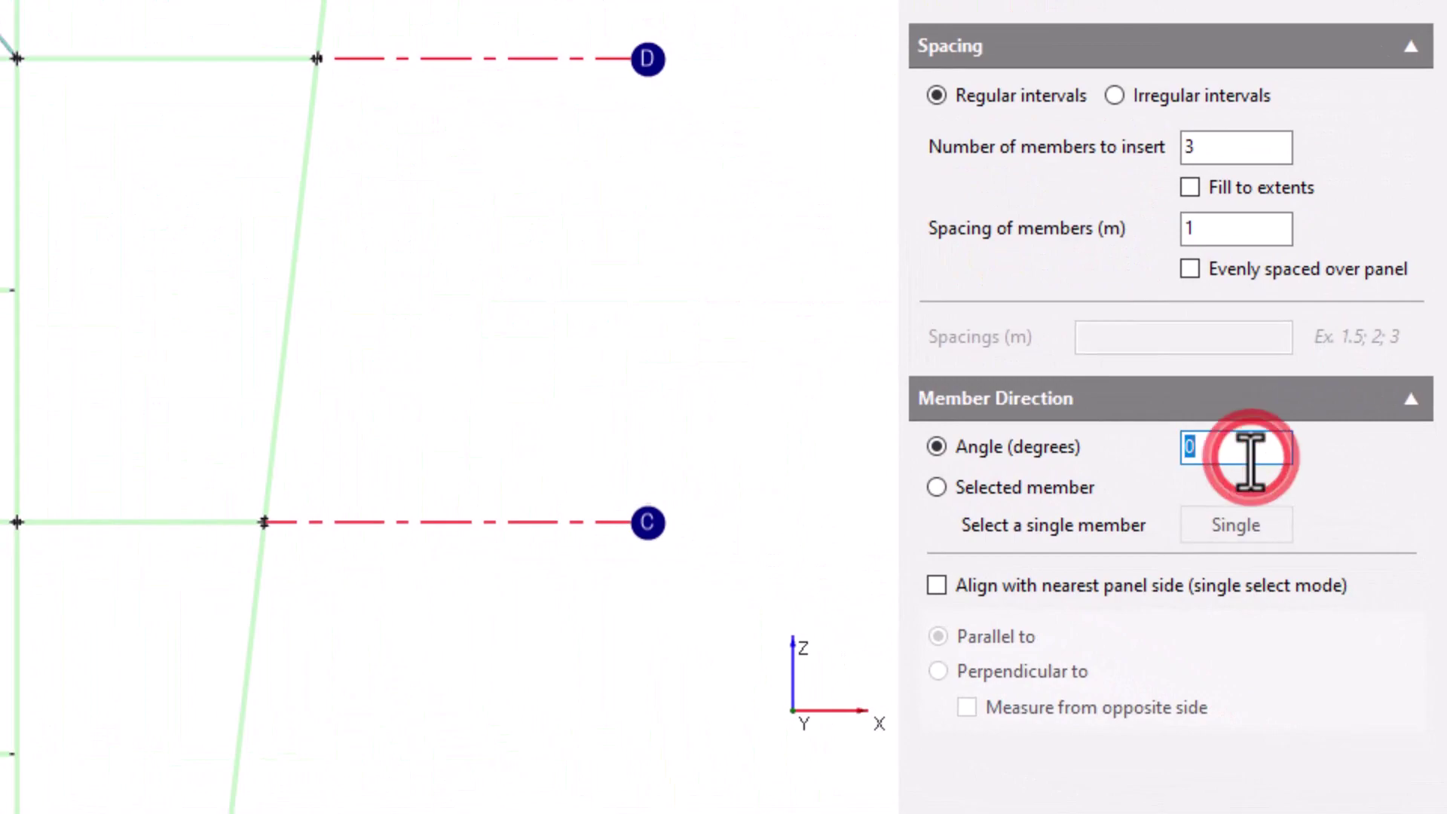
type("45")
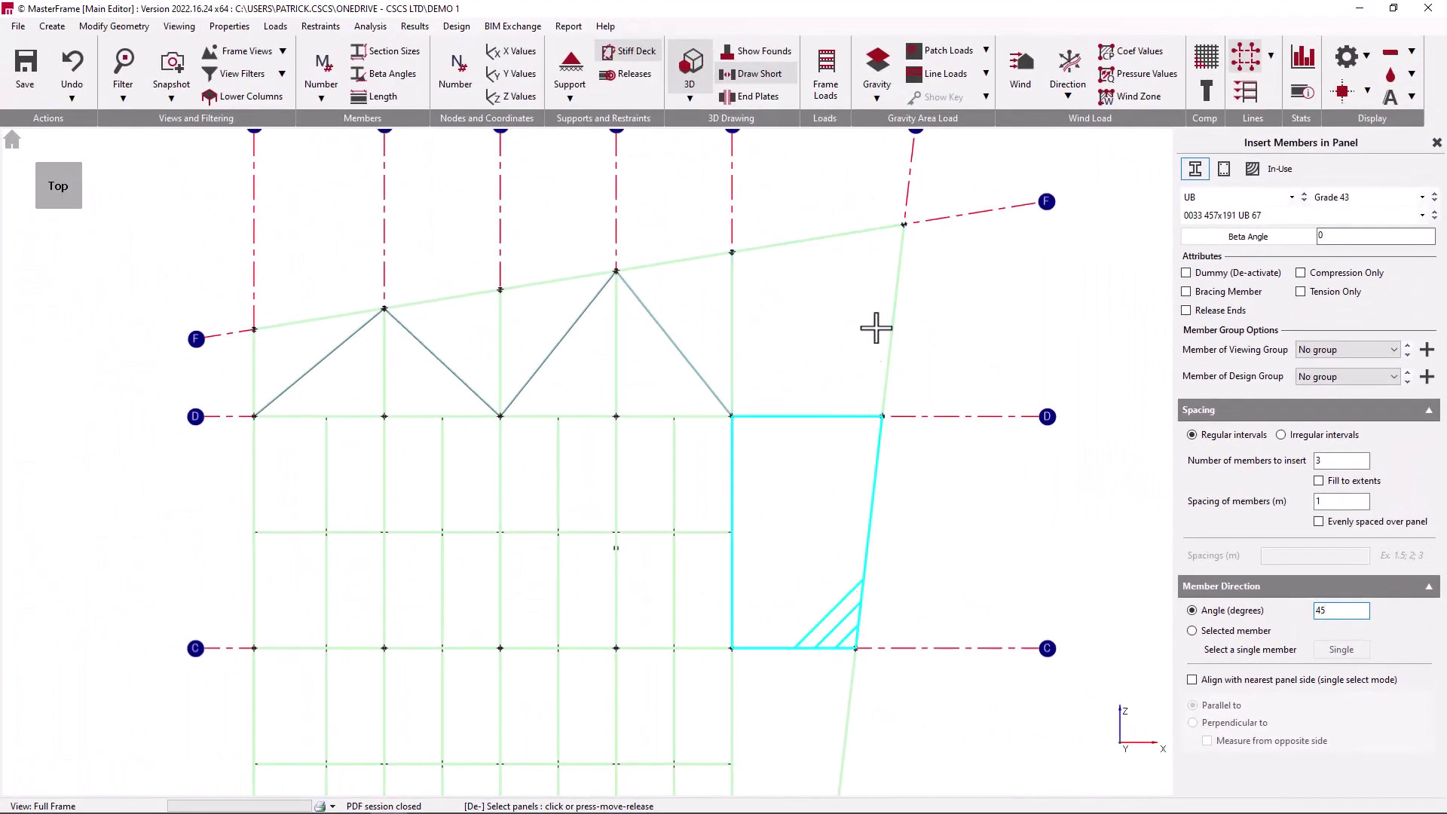
left_click(1236, 631)
left_click(832, 238)
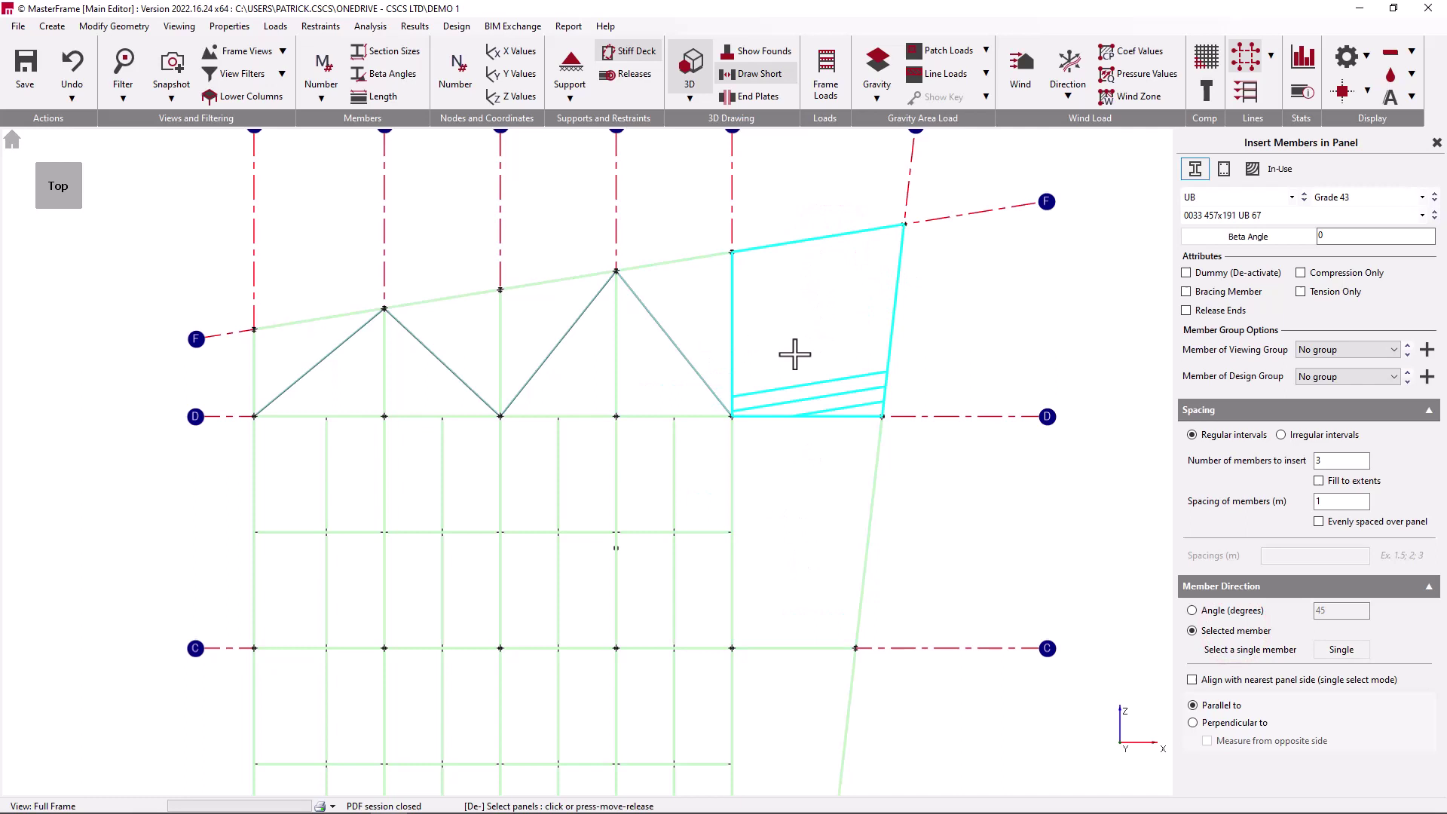
left_click(1261, 681)
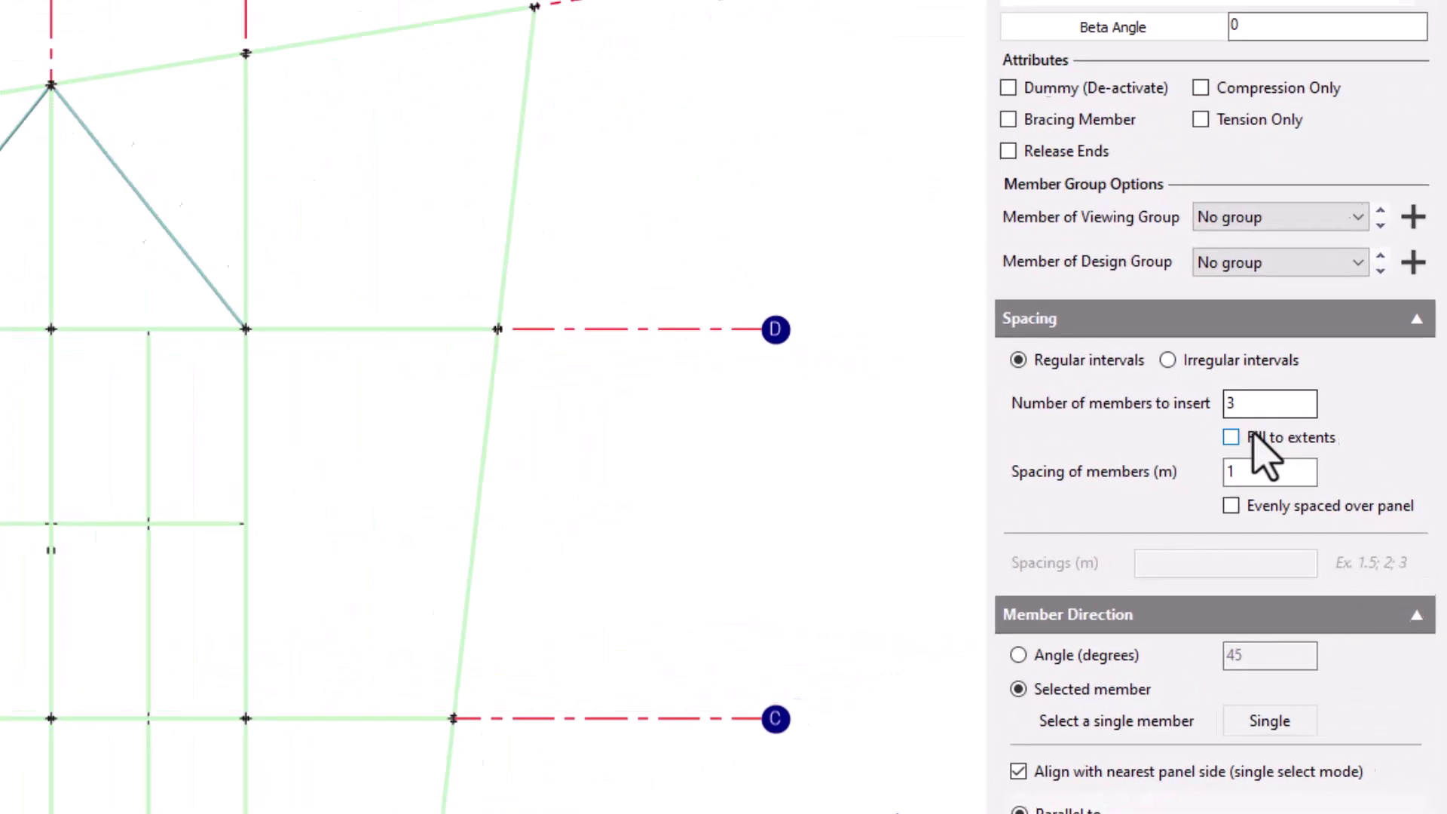
Try 1.5 m fill spacing, then settle on even spacing perpendicular to the nearest panel side
left_click(1215, 498)
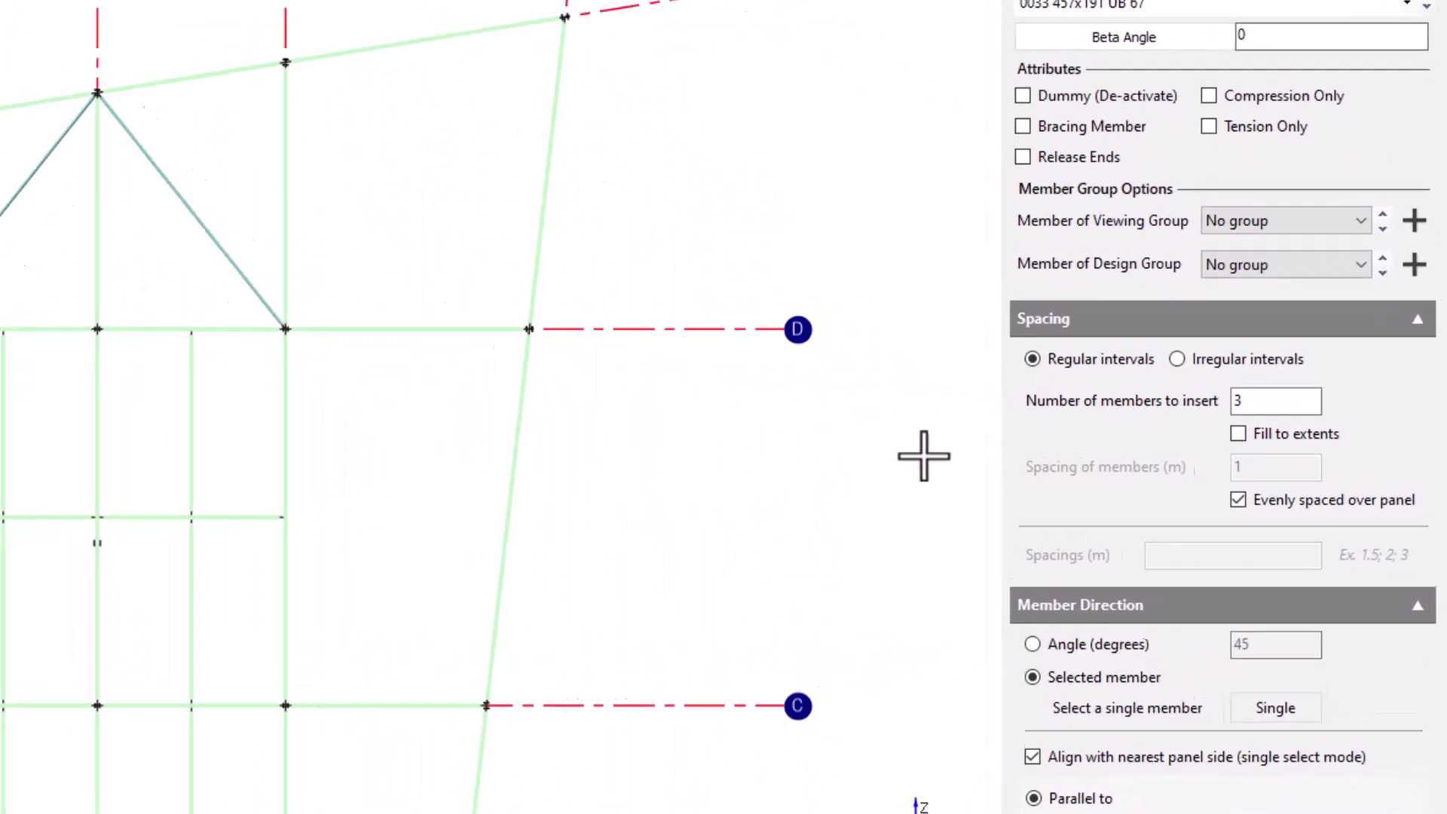
left_click(1296, 433)
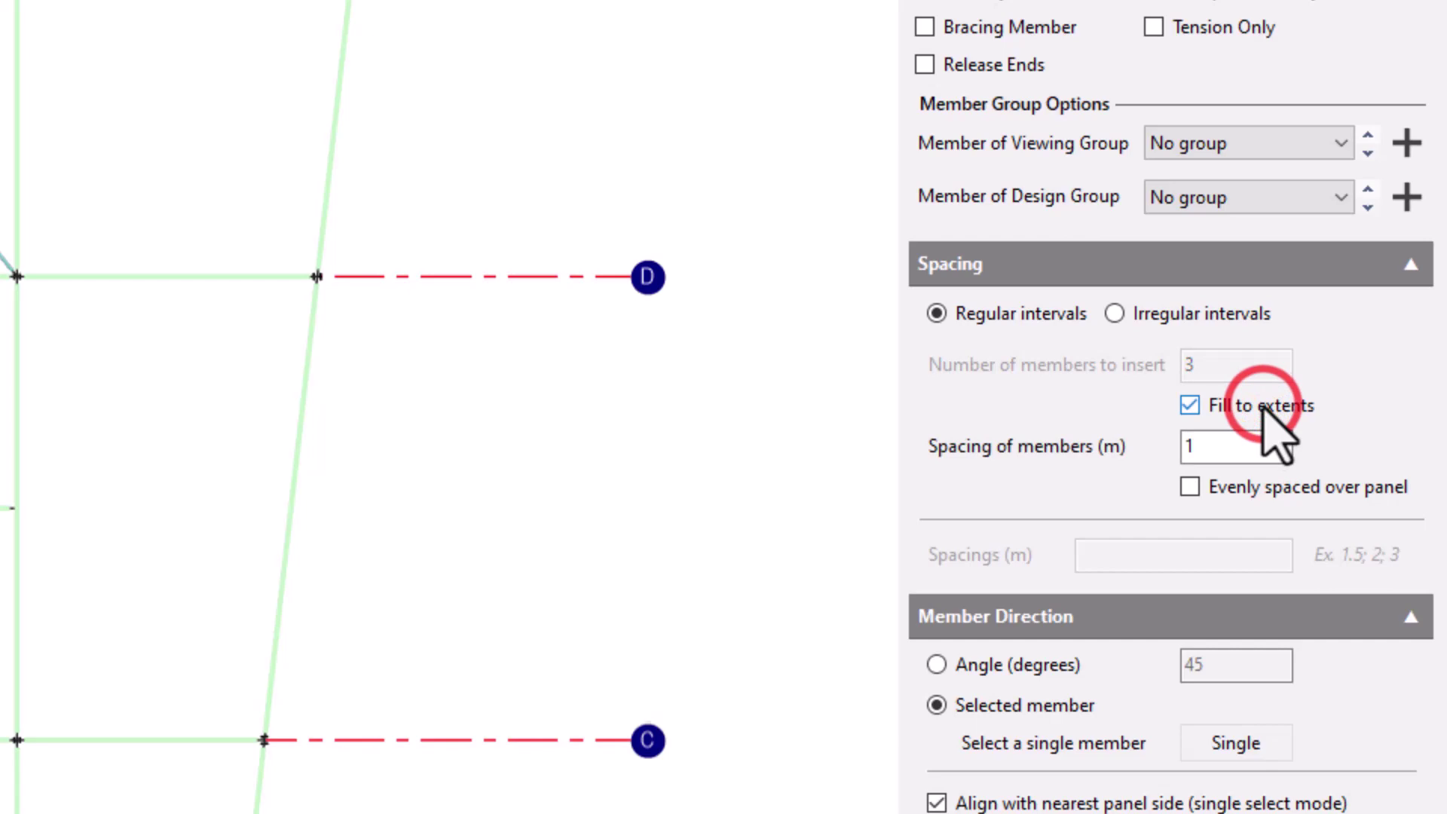
left_click(1216, 446)
type(".5")
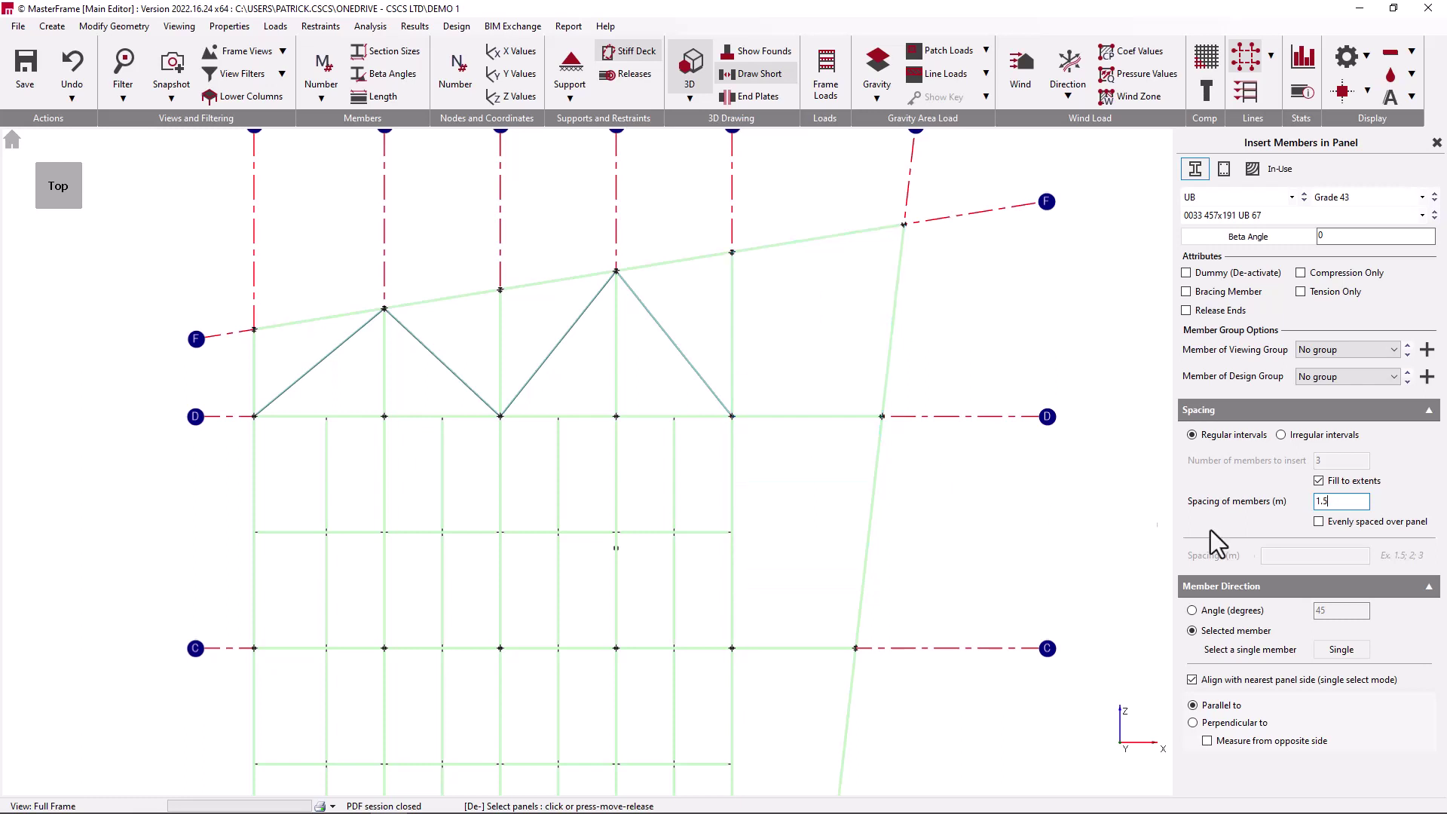
left_click(1328, 481)
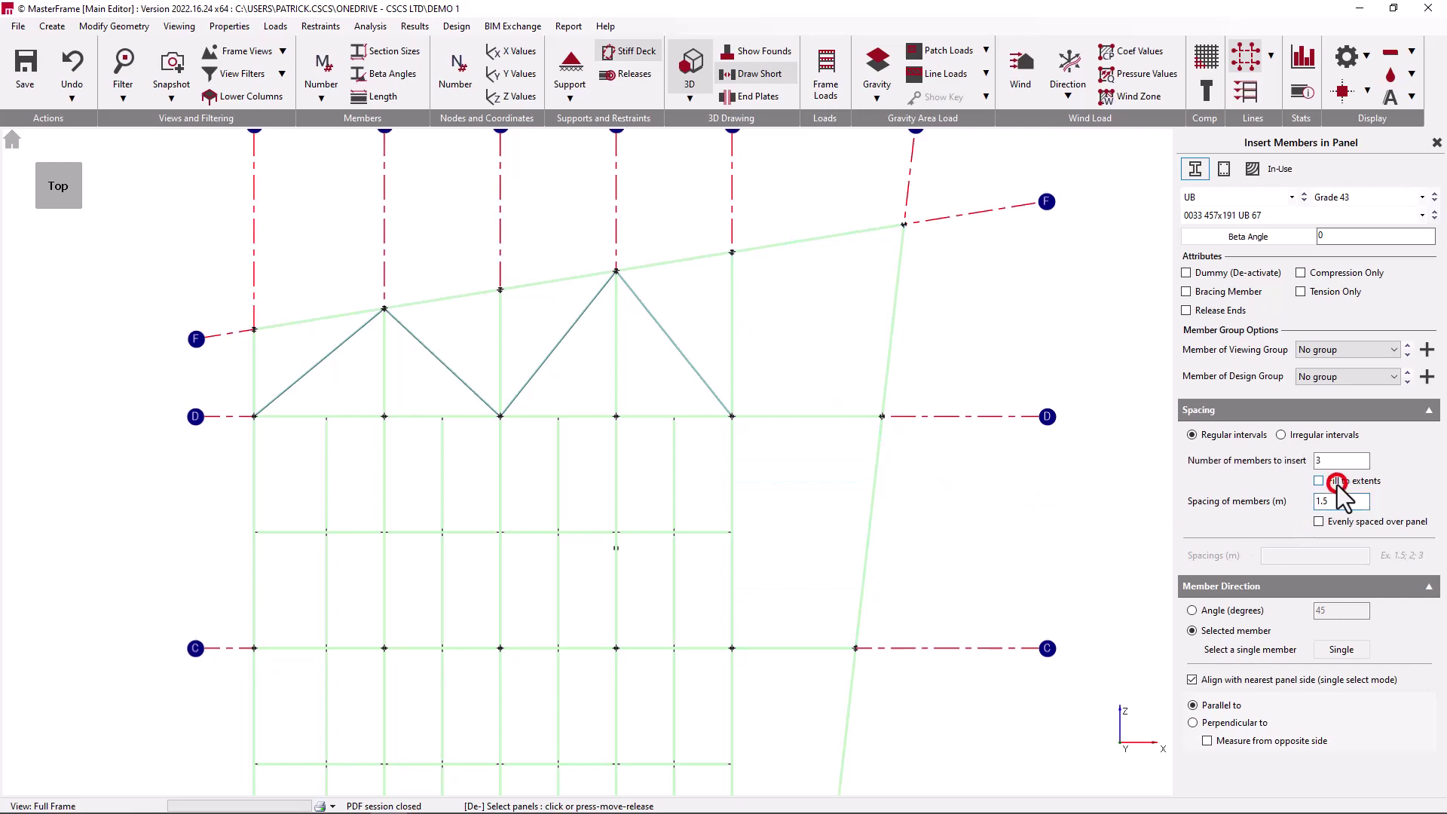
left_click(1337, 529)
left_click(1236, 722)
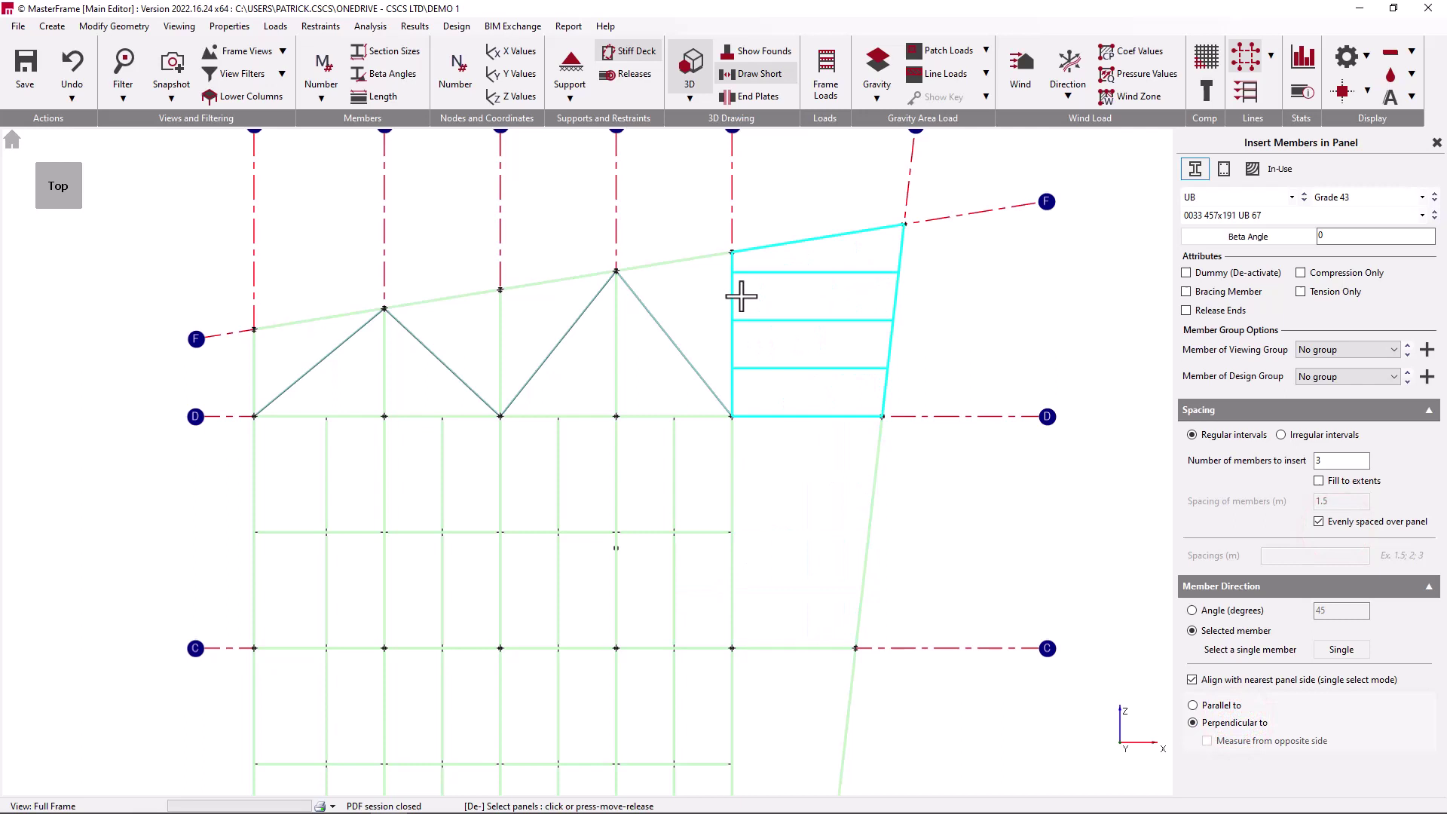
left_click(1363, 521)
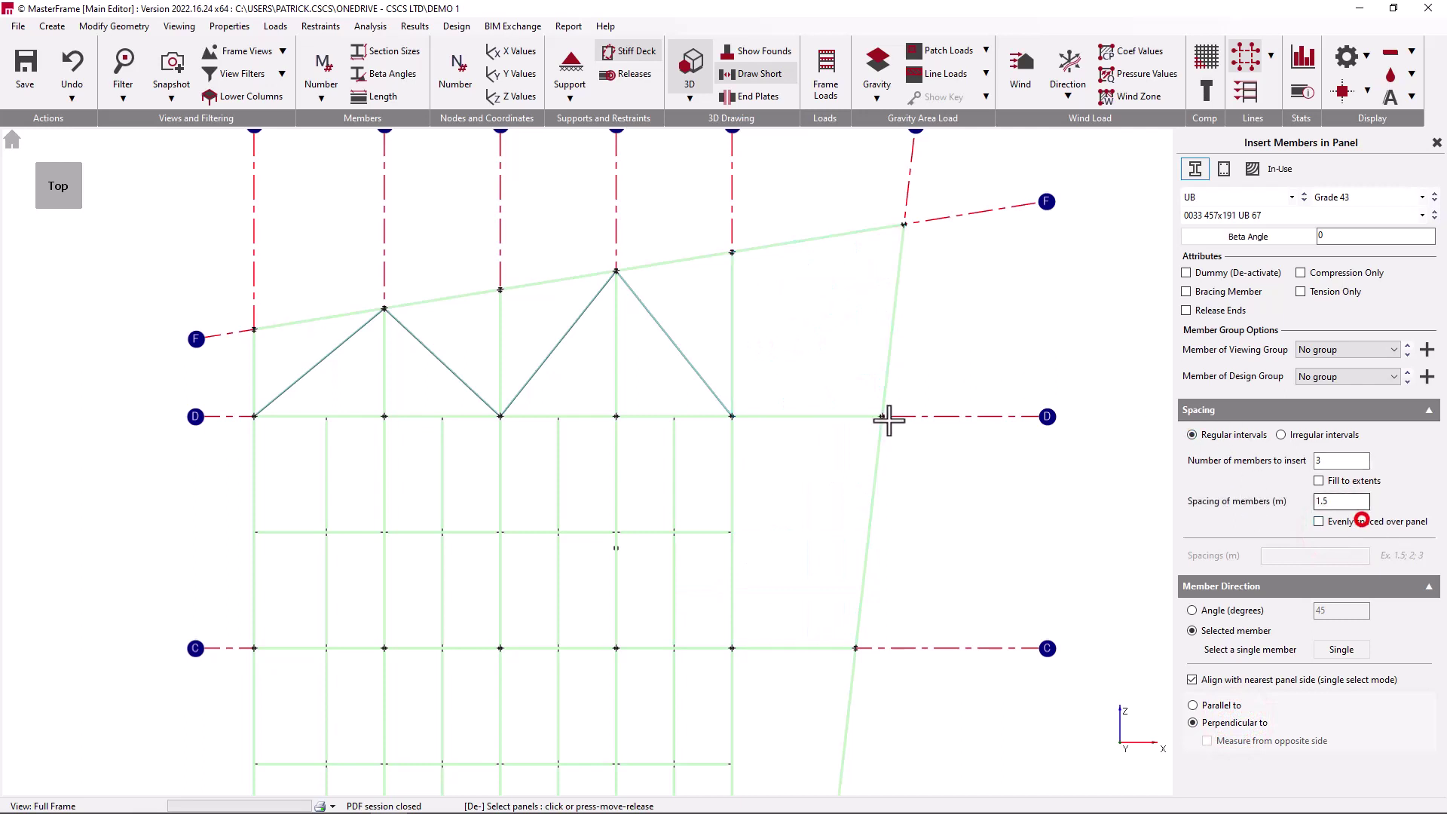
left_click(1318, 521)
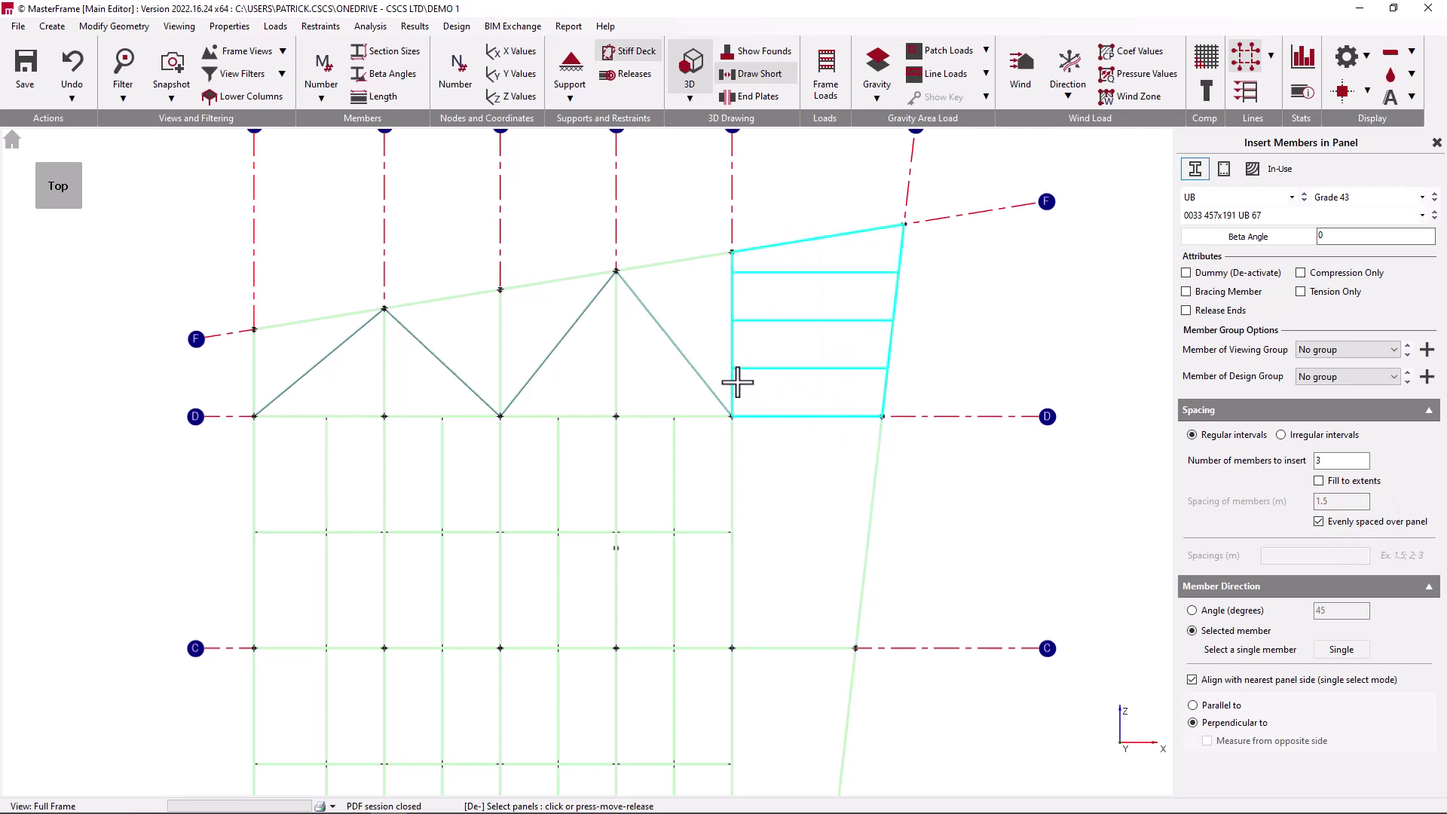
Insert three members into the panels below D and C, between B and A, and above B
left_click(737, 494)
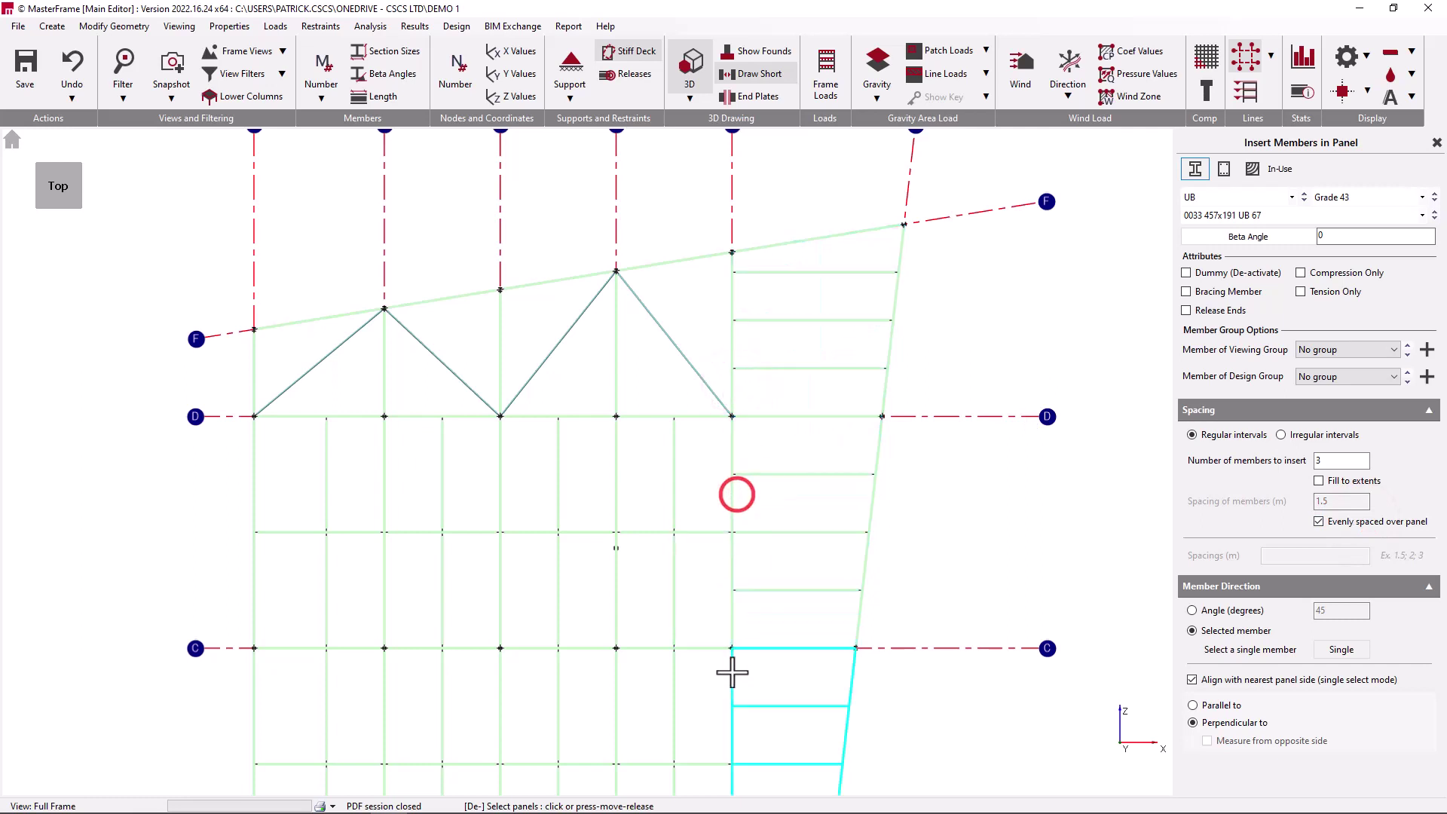
left_click(741, 702)
scroll(865, 354, "down", 3)
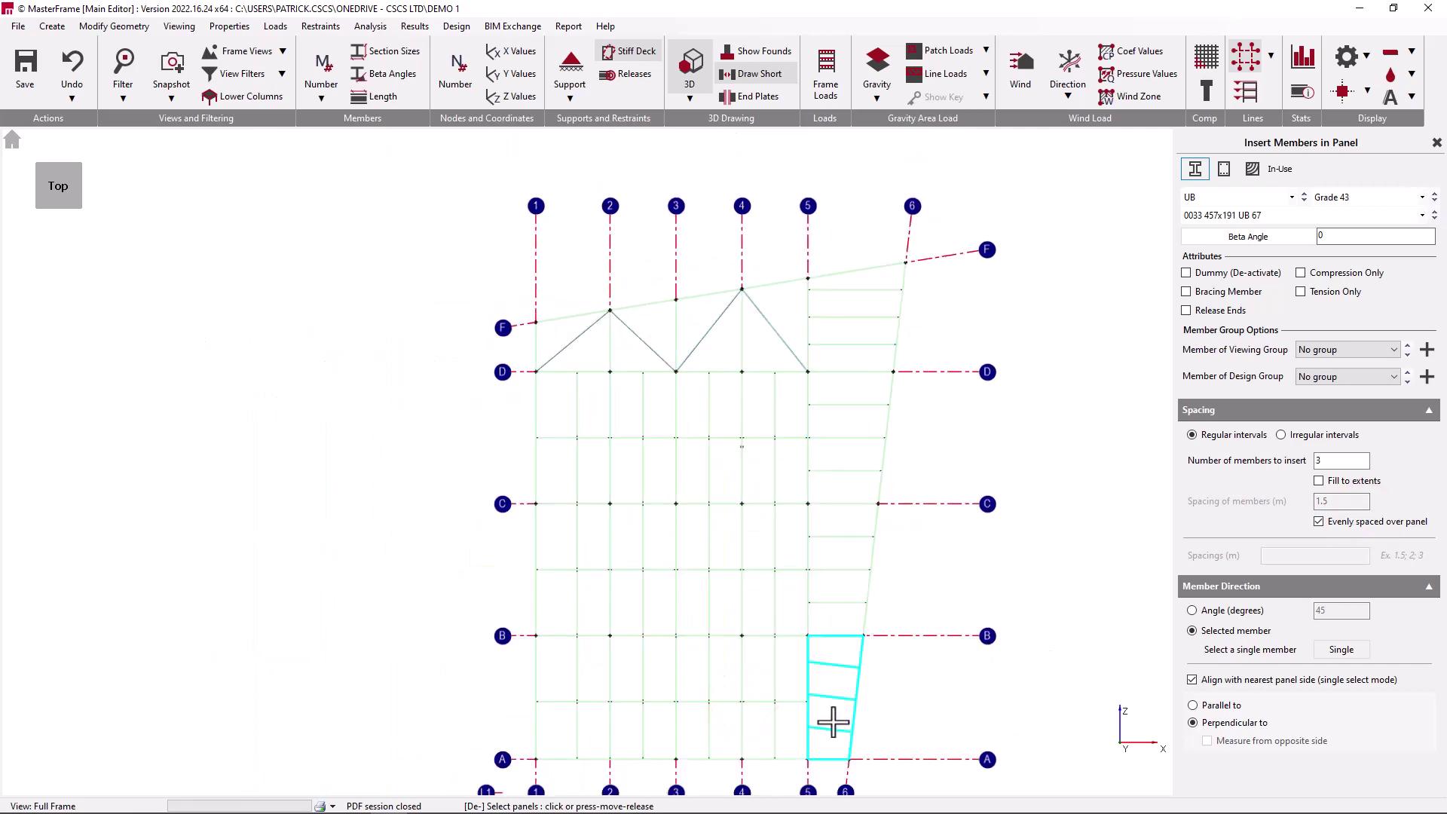
scroll(828, 719, "up", 2)
left_click(809, 720)
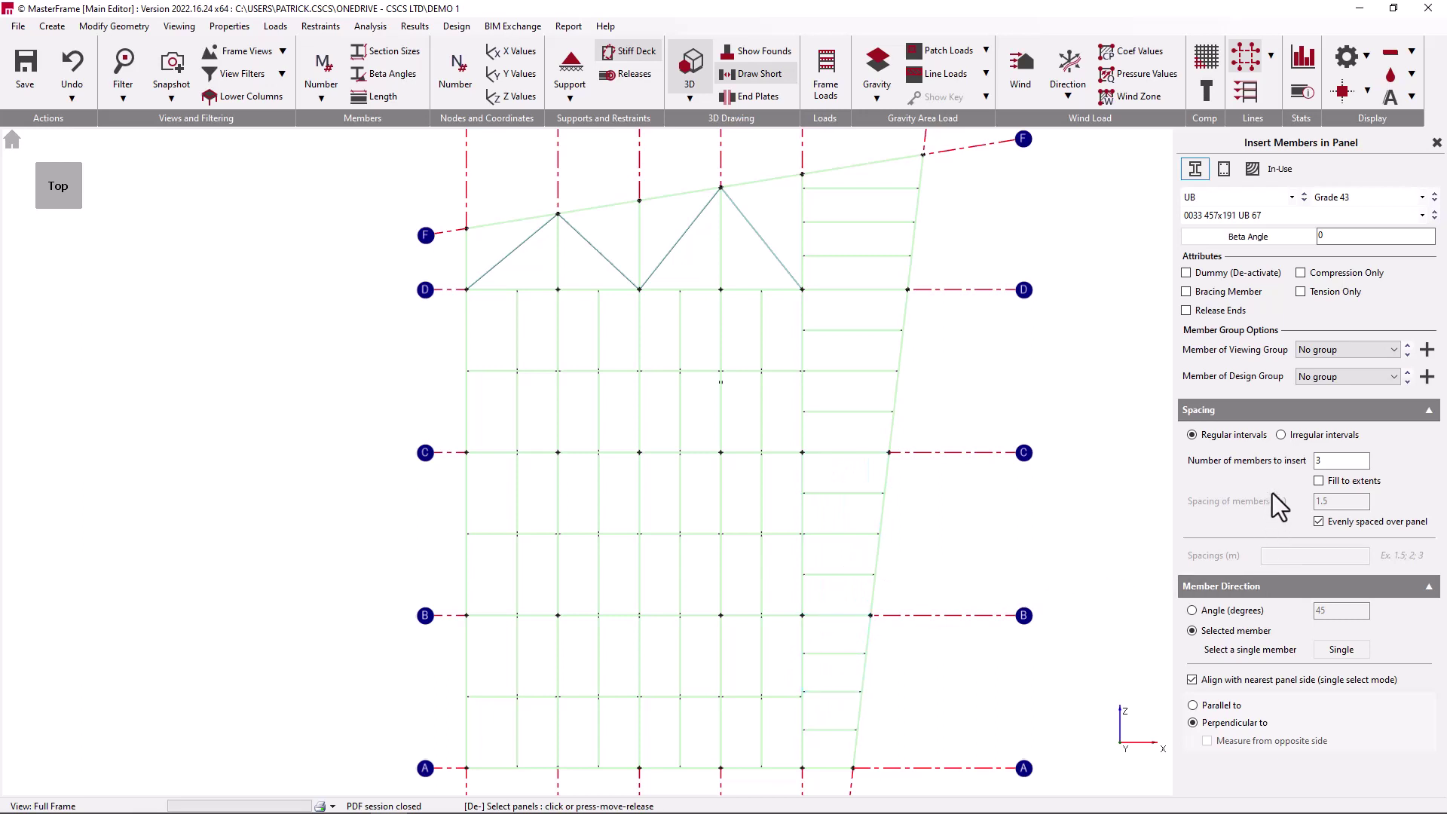
left_click(805, 609)
Undo all the just-inserted members, leaving those roof panels empty
left_click(80, 75)
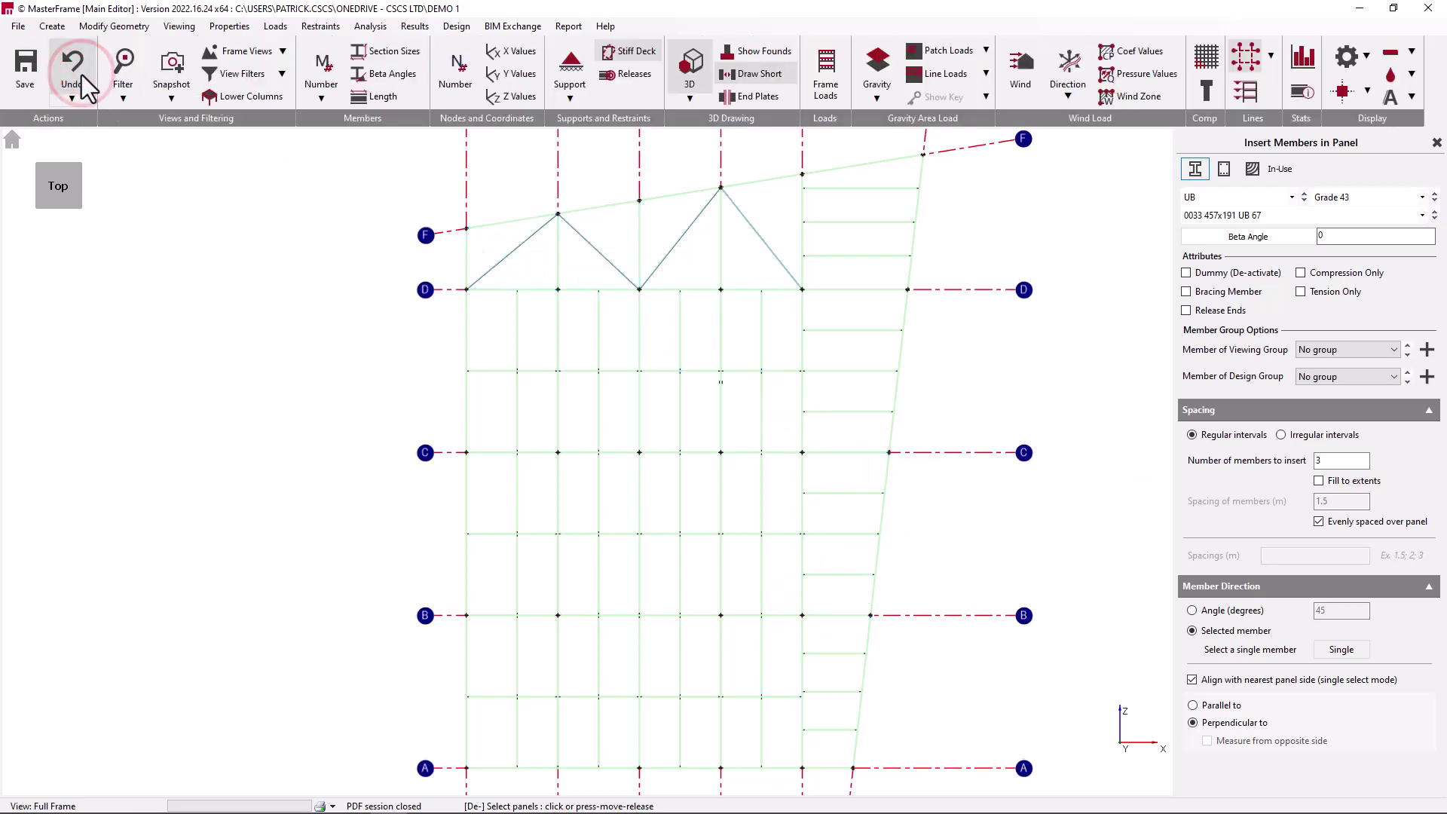
left_click(76, 76)
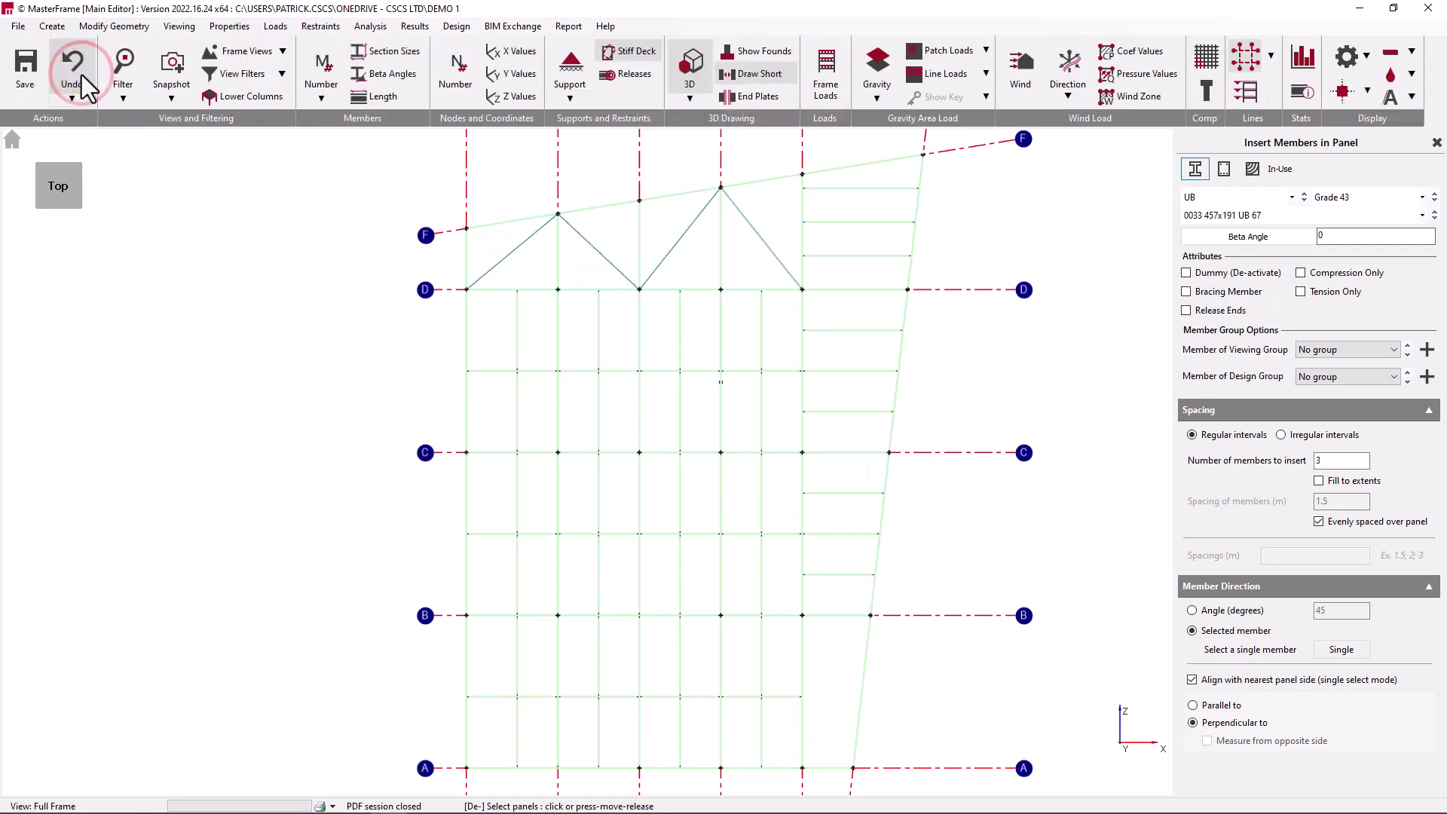
left_click(81, 75)
left_click(80, 75)
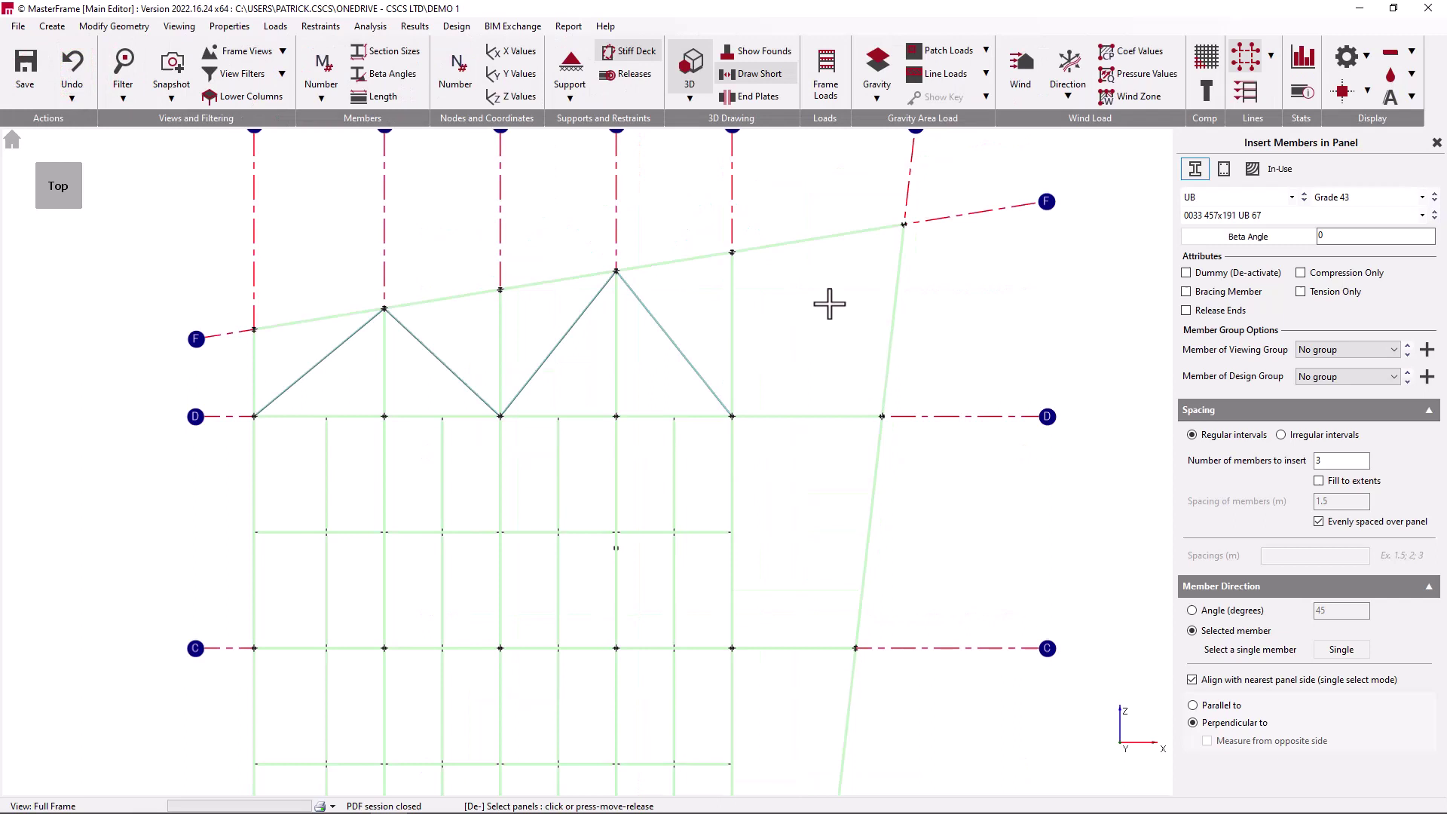
Make new members run parallel to the nearest panel side and preview them on the right-hand bay
scroll(1047, 286, "down", 1)
scroll(1047, 287, "down", 1)
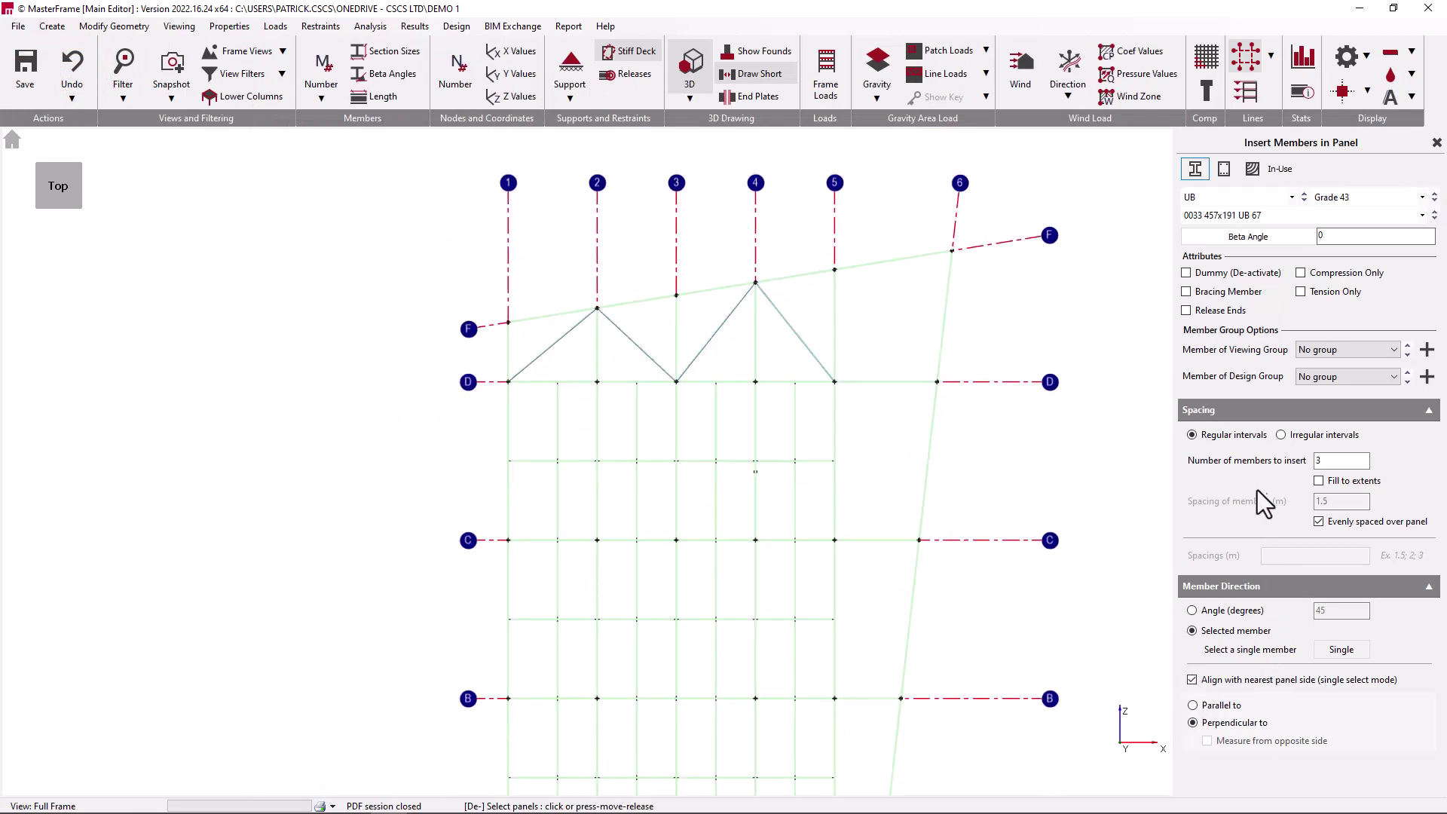
left_click(1231, 703)
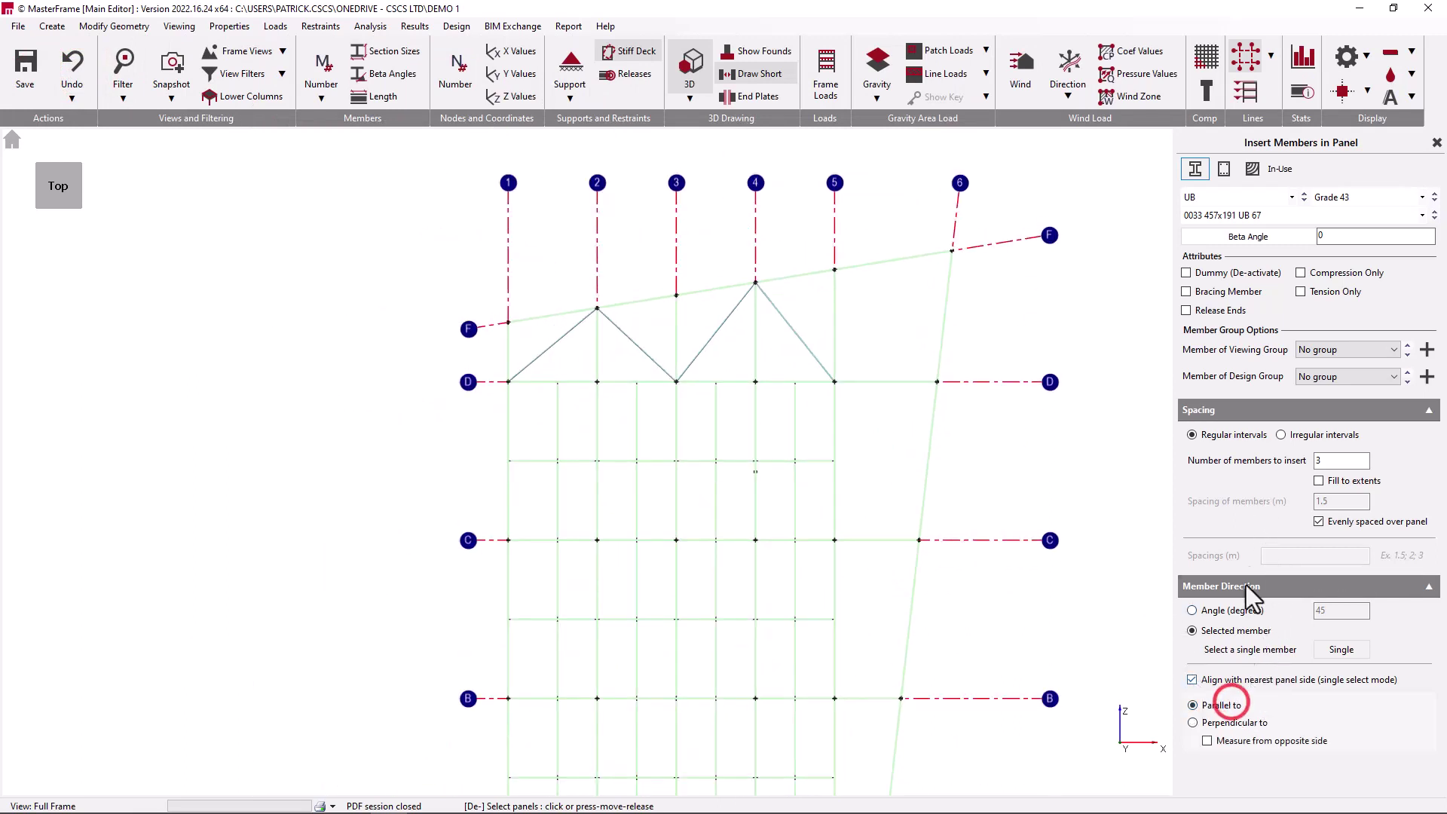
scroll(926, 183, "down", 1)
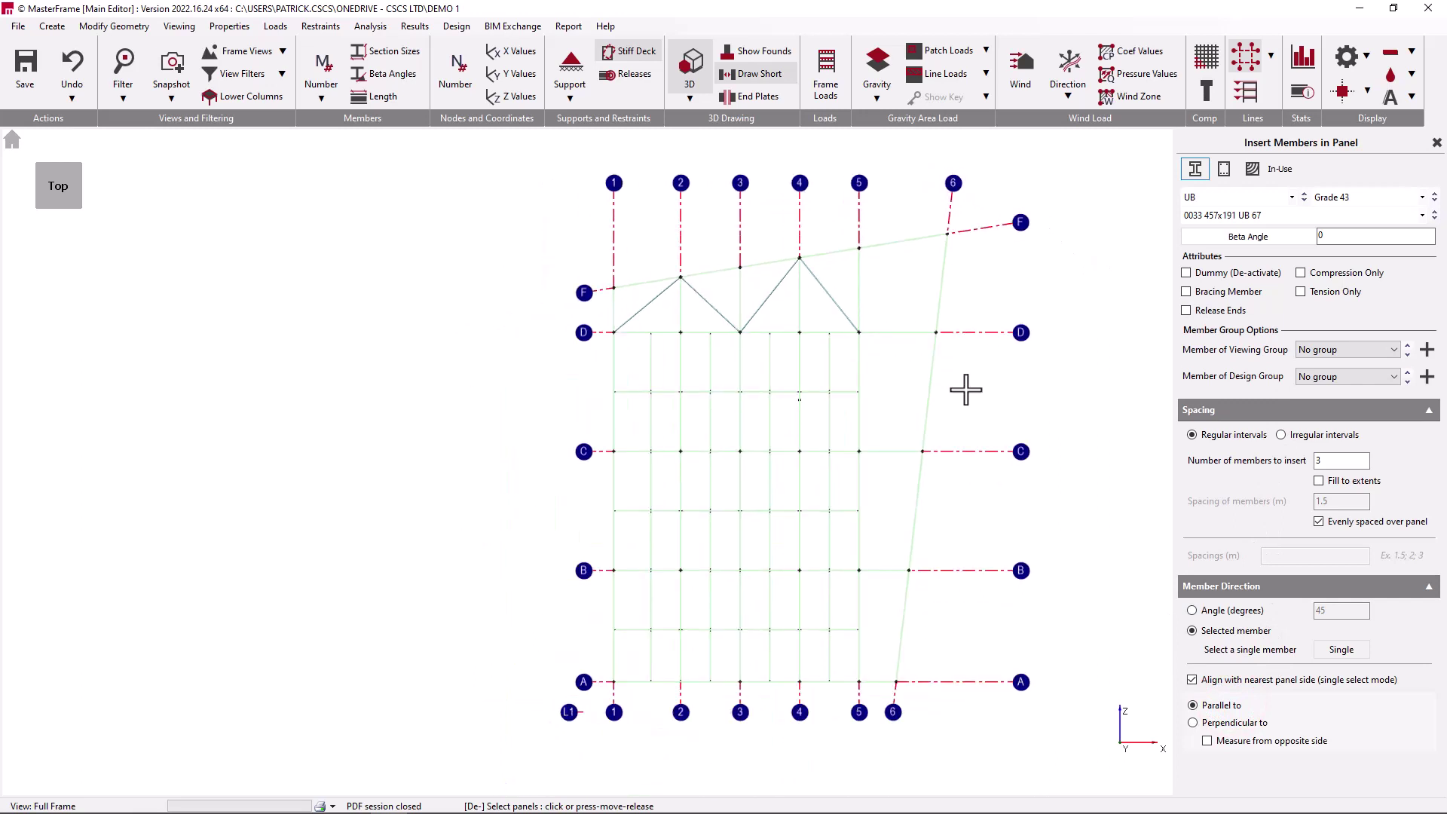
left_click_drag(1080, 733, 1127, 581)
Set the member direction to a 0-degree angle and insert members across the right-hand bay
left_click(1223, 611)
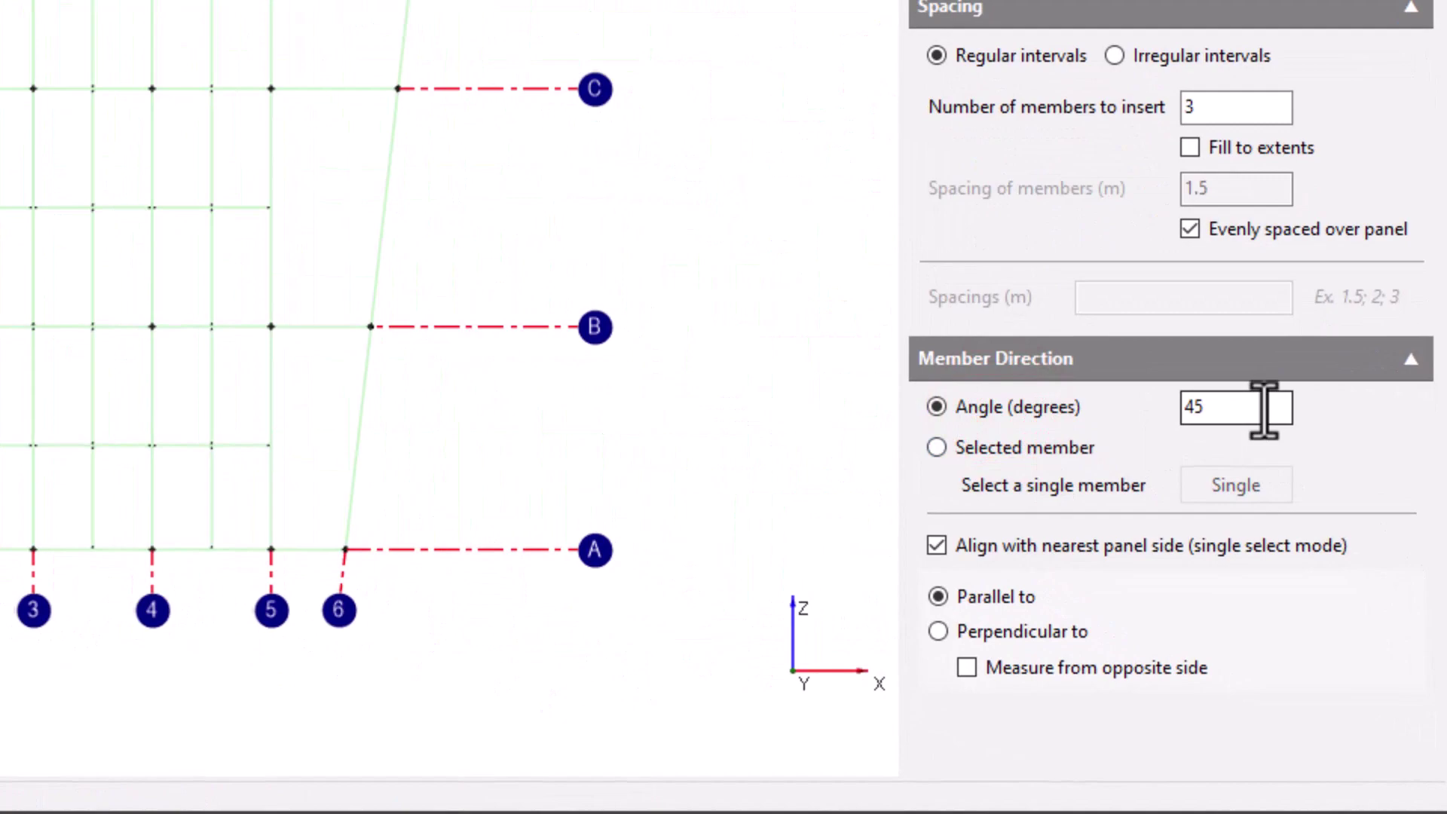
double_click(1266, 406)
type("0")
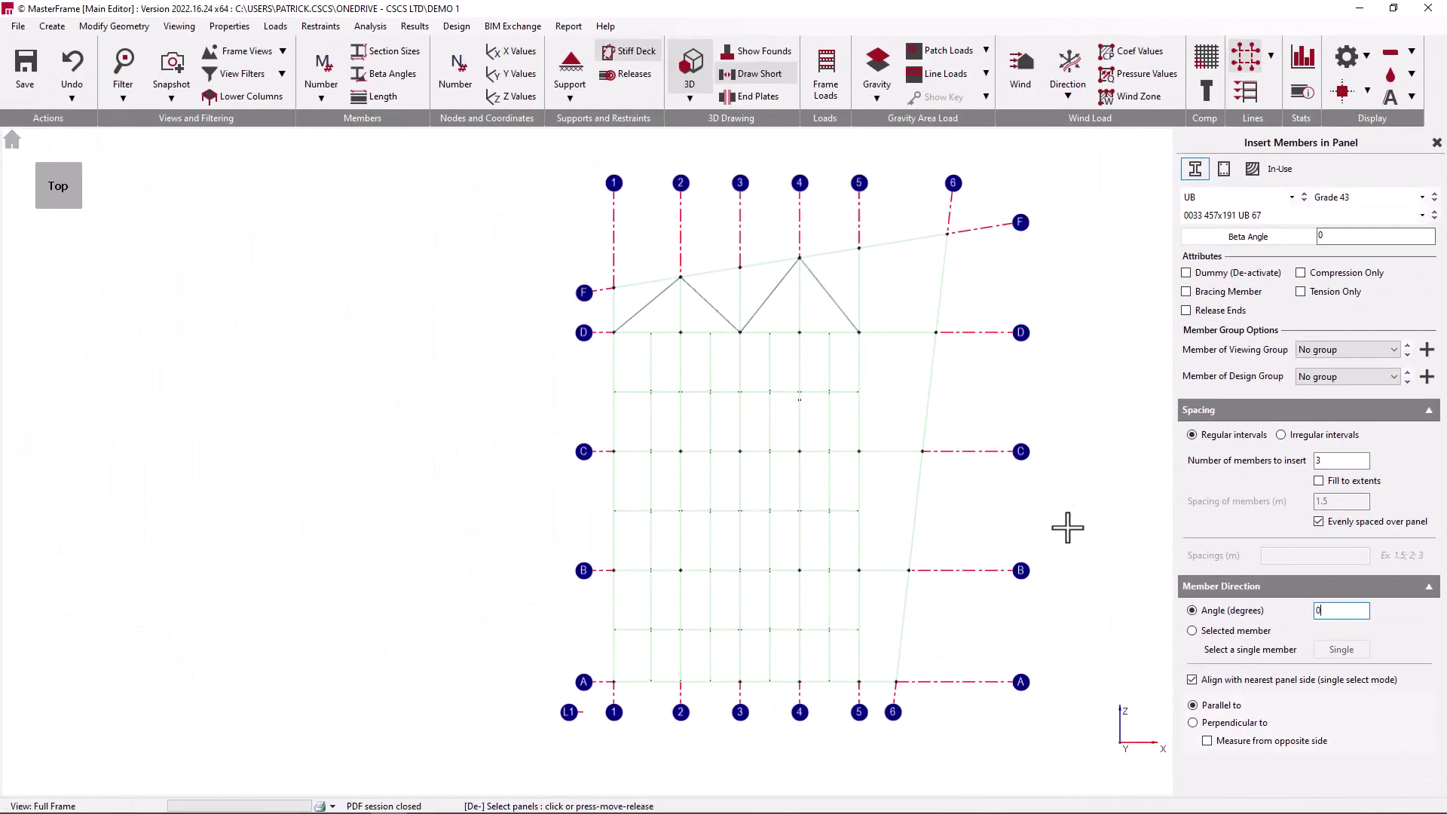
left_click_drag(1029, 193, 882, 732)
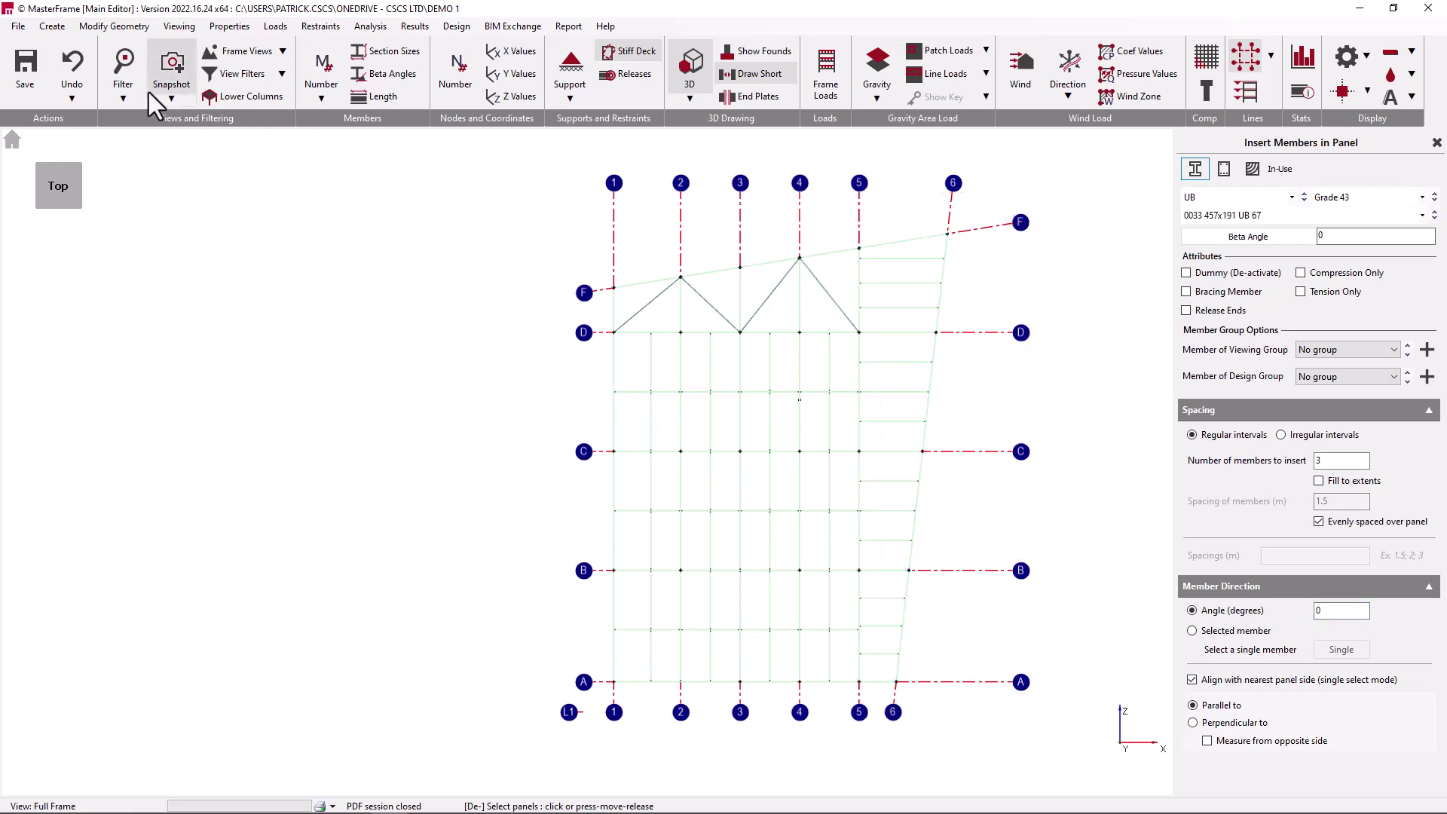
Undo that insertion and display the frame in a 3D view
left_click(79, 203)
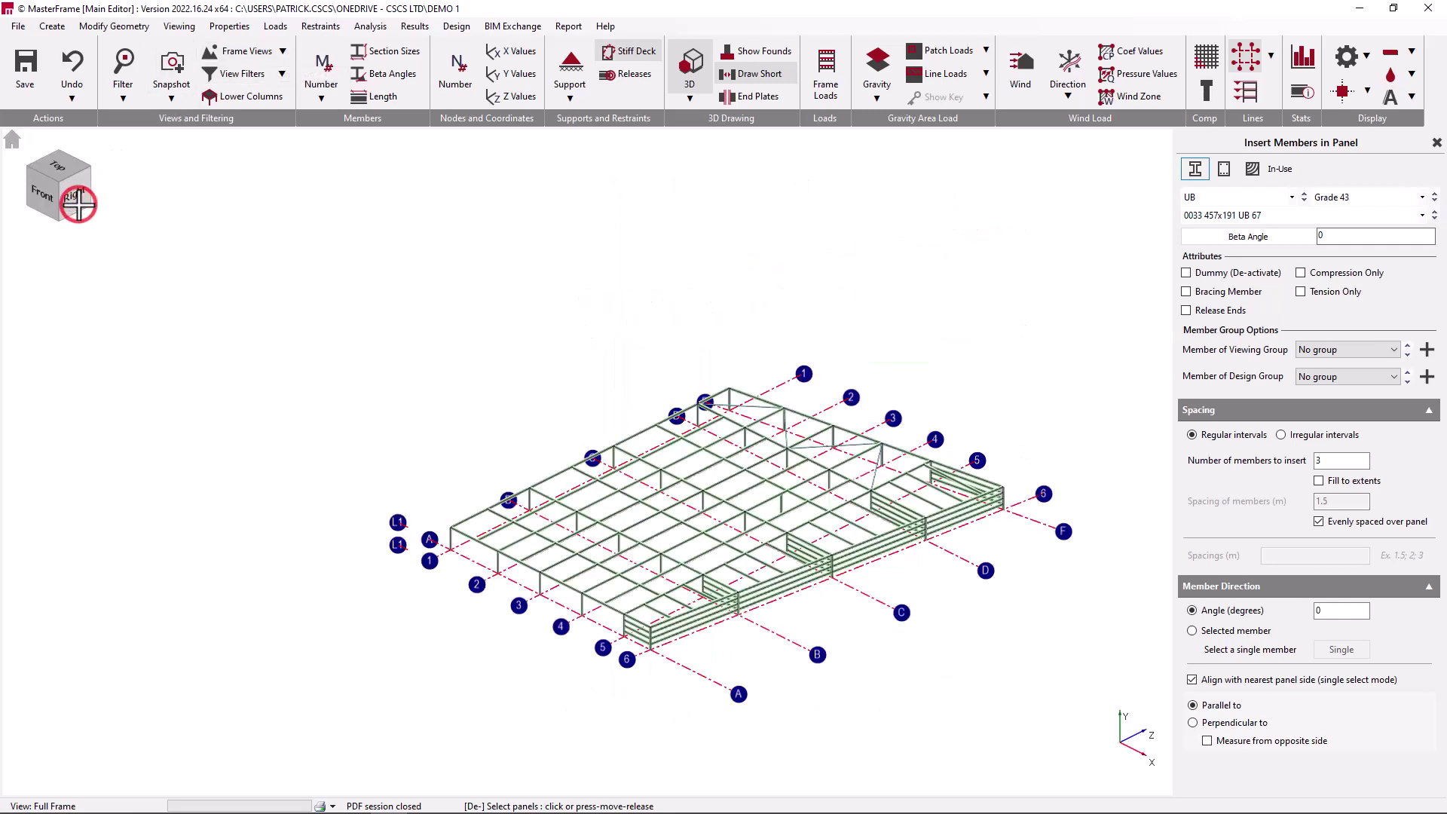
scroll(1003, 557, "up", 2)
scroll(959, 547, "up", 1)
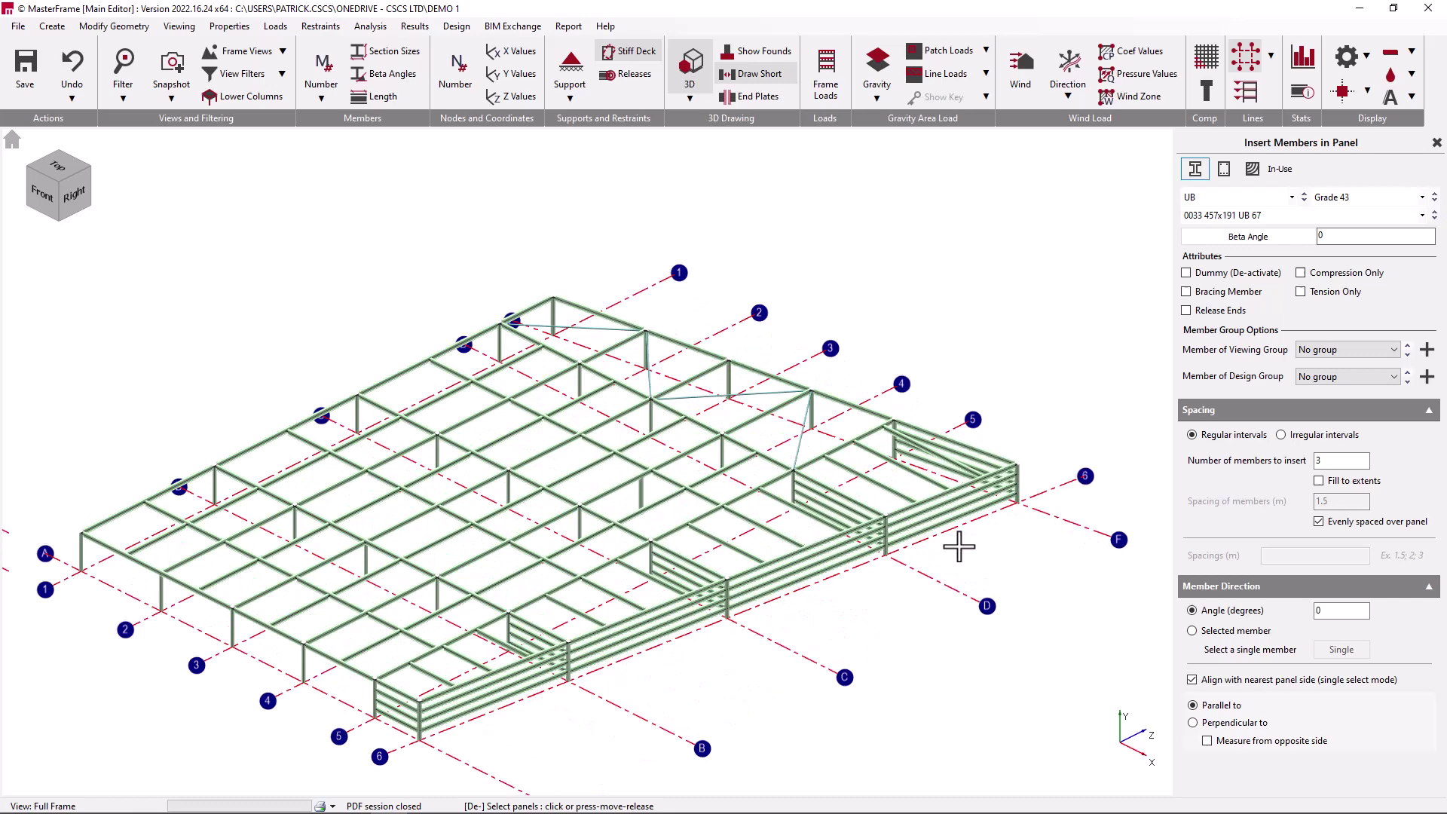
left_click(73, 74)
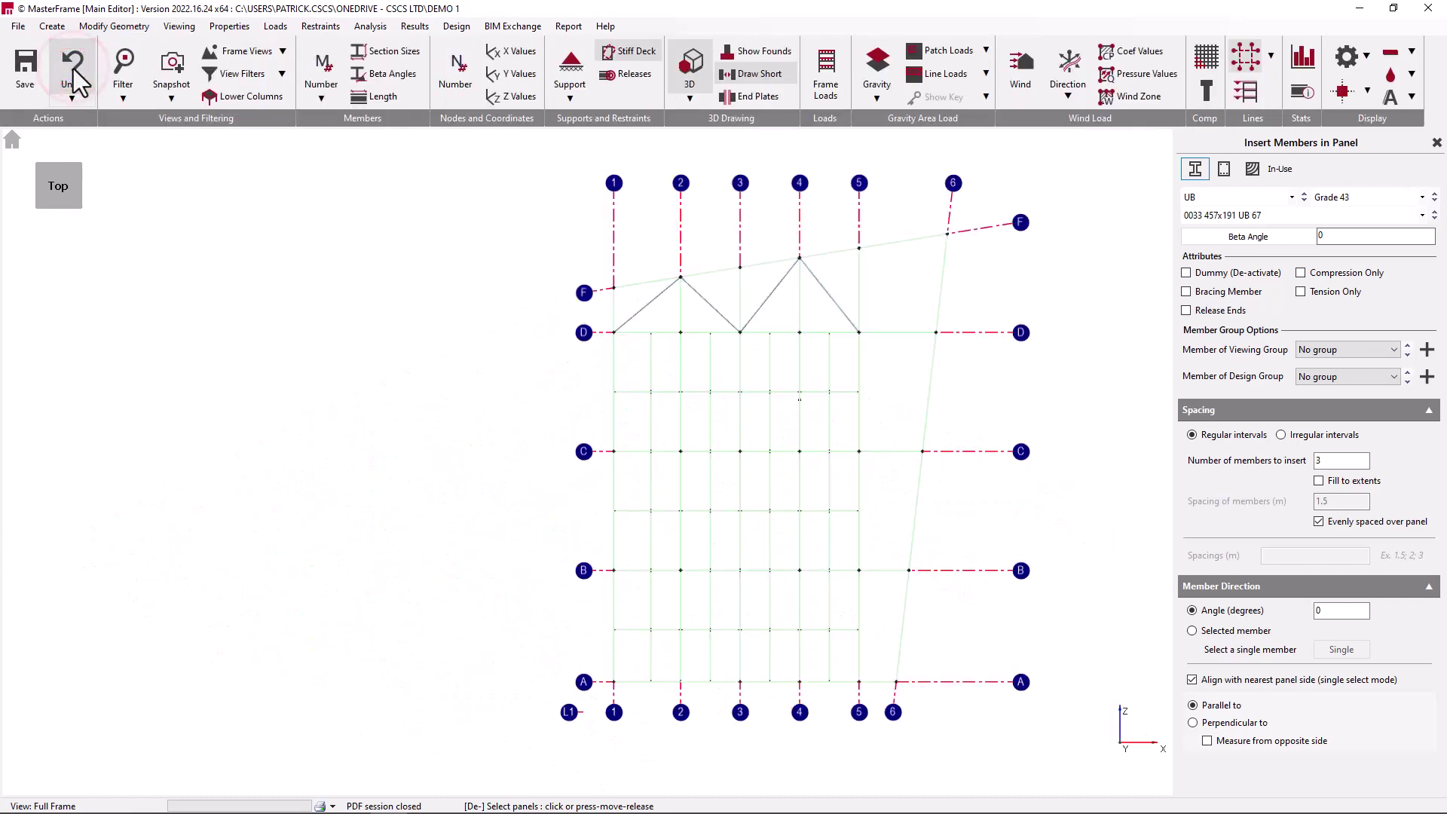
scroll(849, 468, "up", 1)
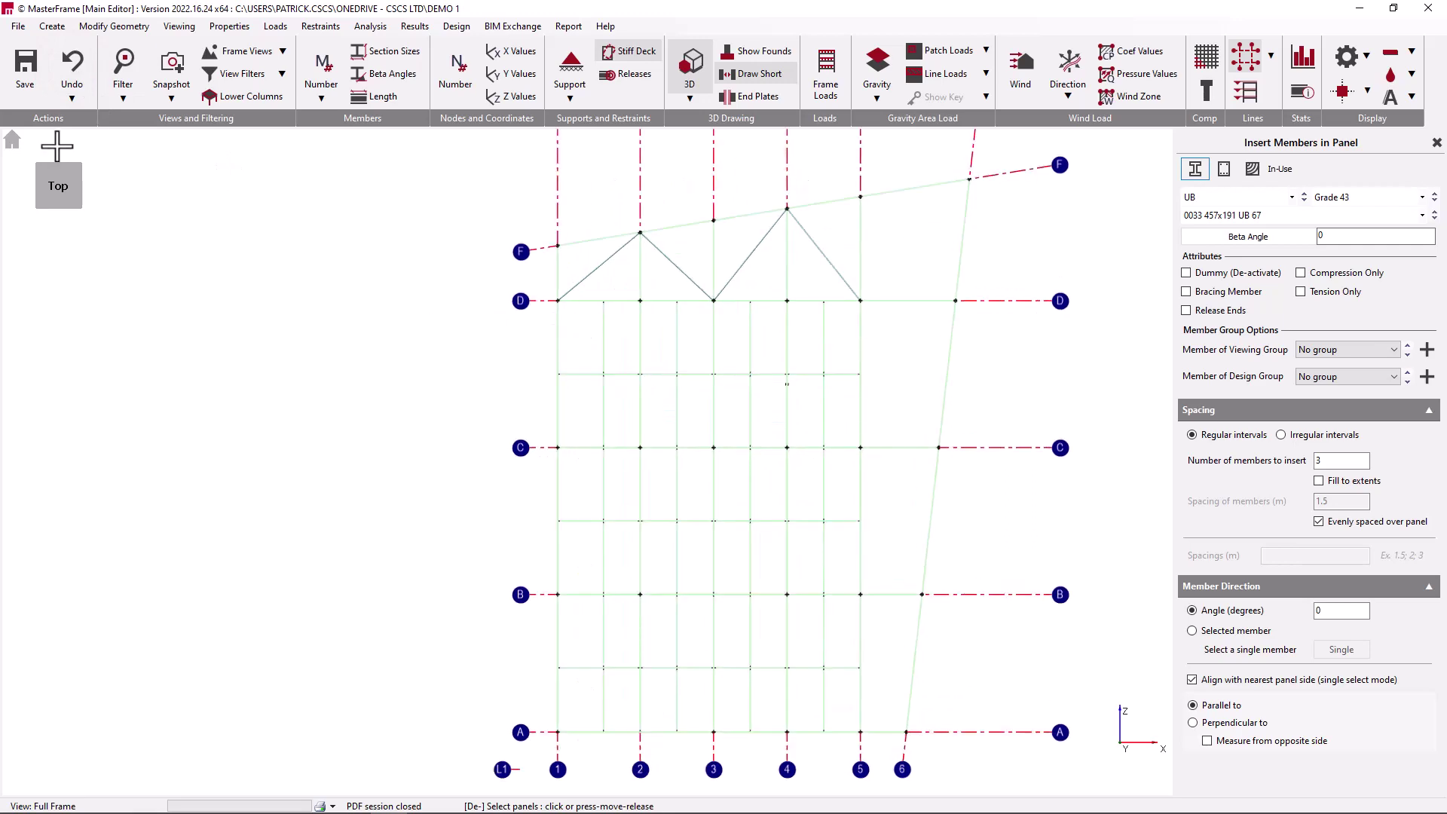
left_click(15, 138)
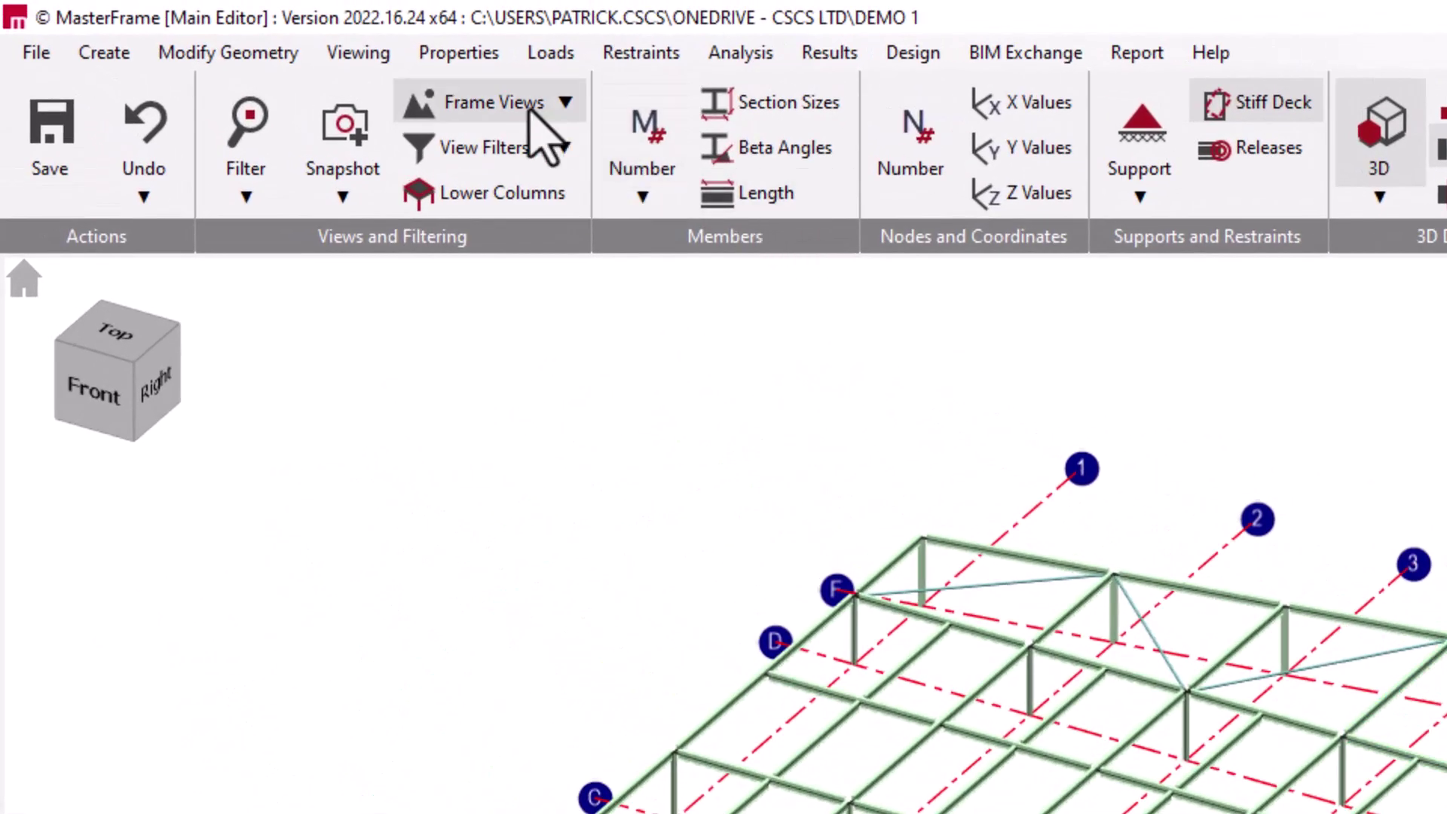
From the Plan at Level 1 view, fill every right-bay panel with members, then show 3D
left_click(527, 104)
left_click(569, 344)
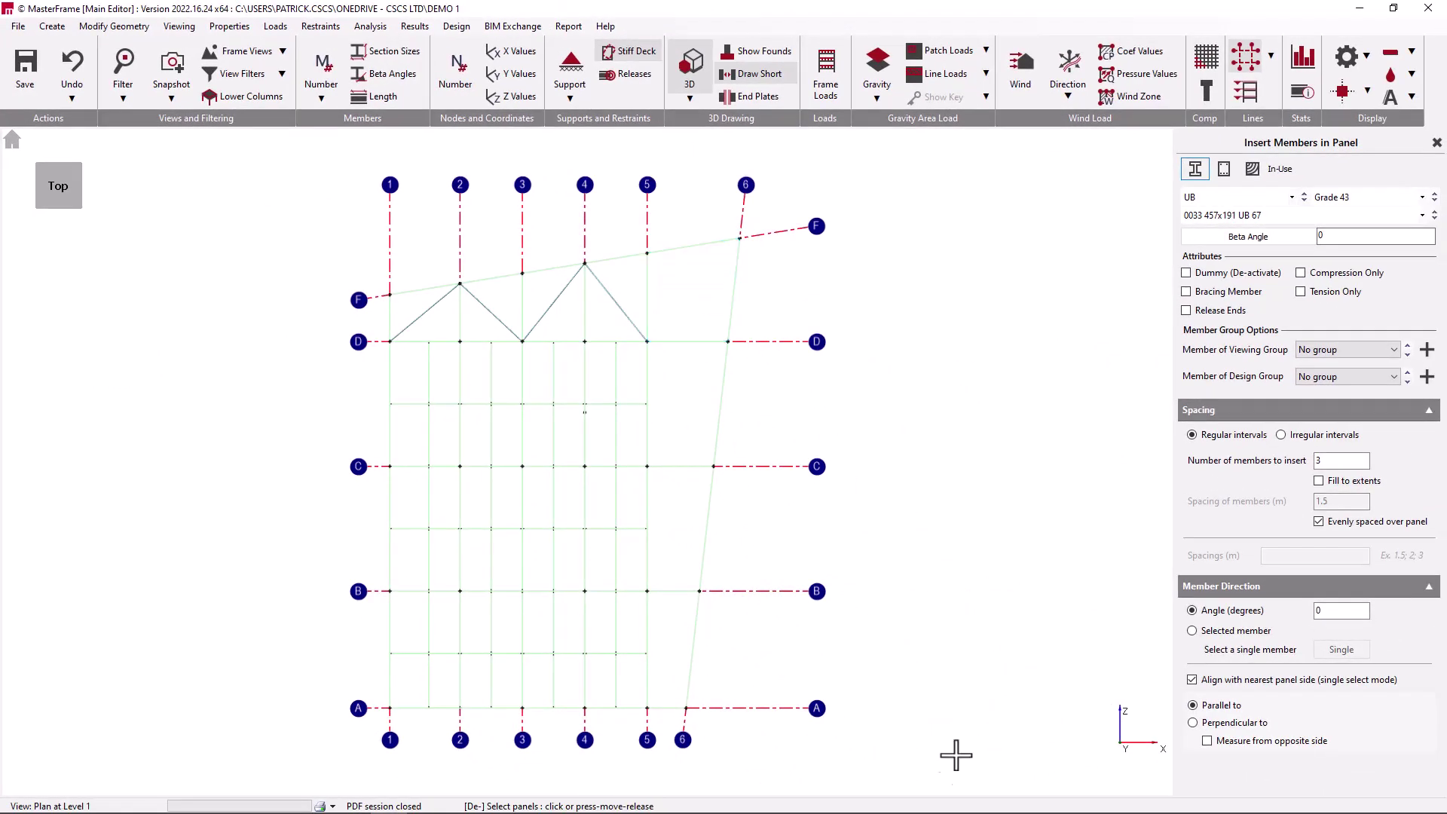
left_click_drag(955, 769, 670, 209)
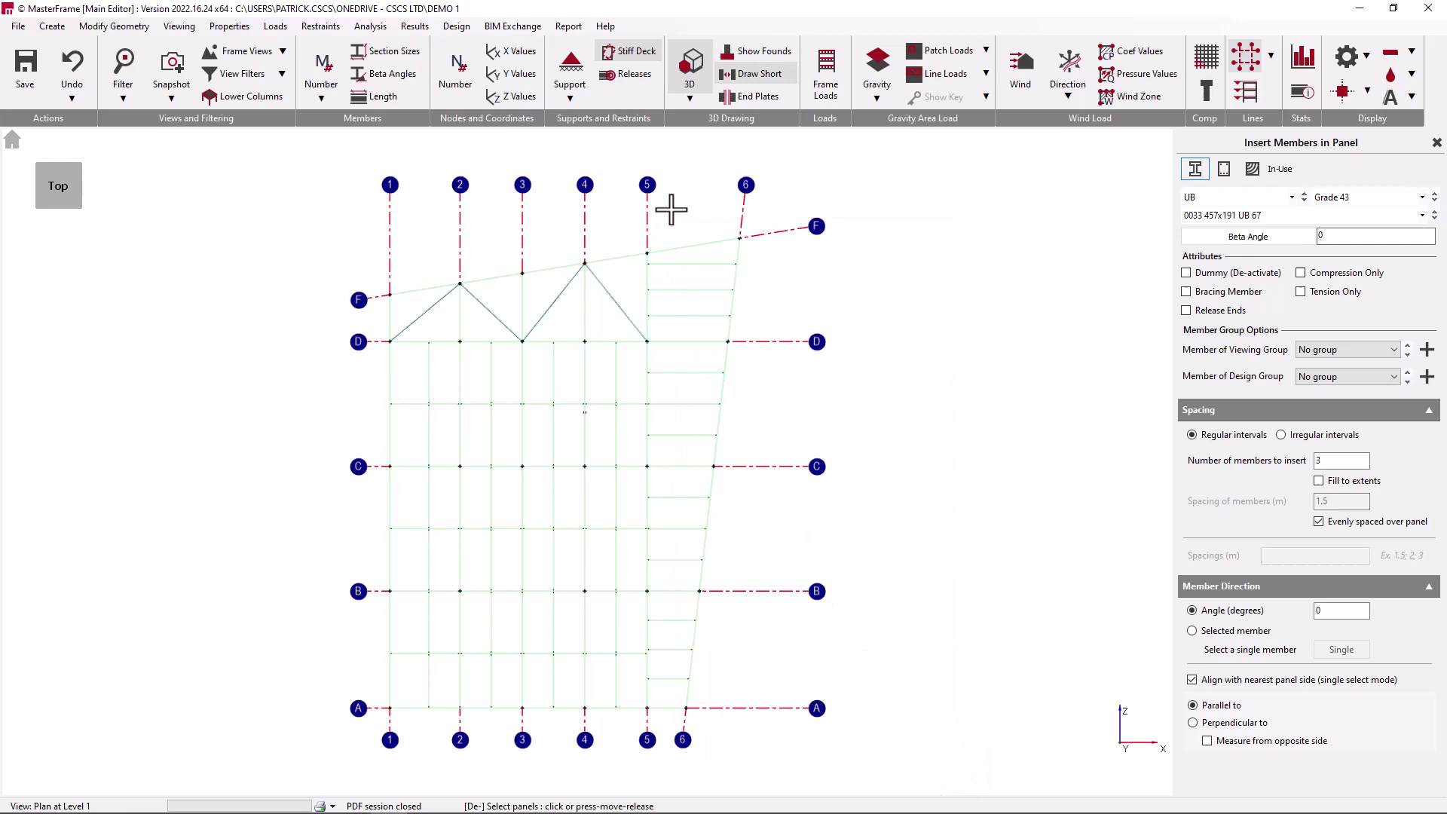
left_click(14, 138)
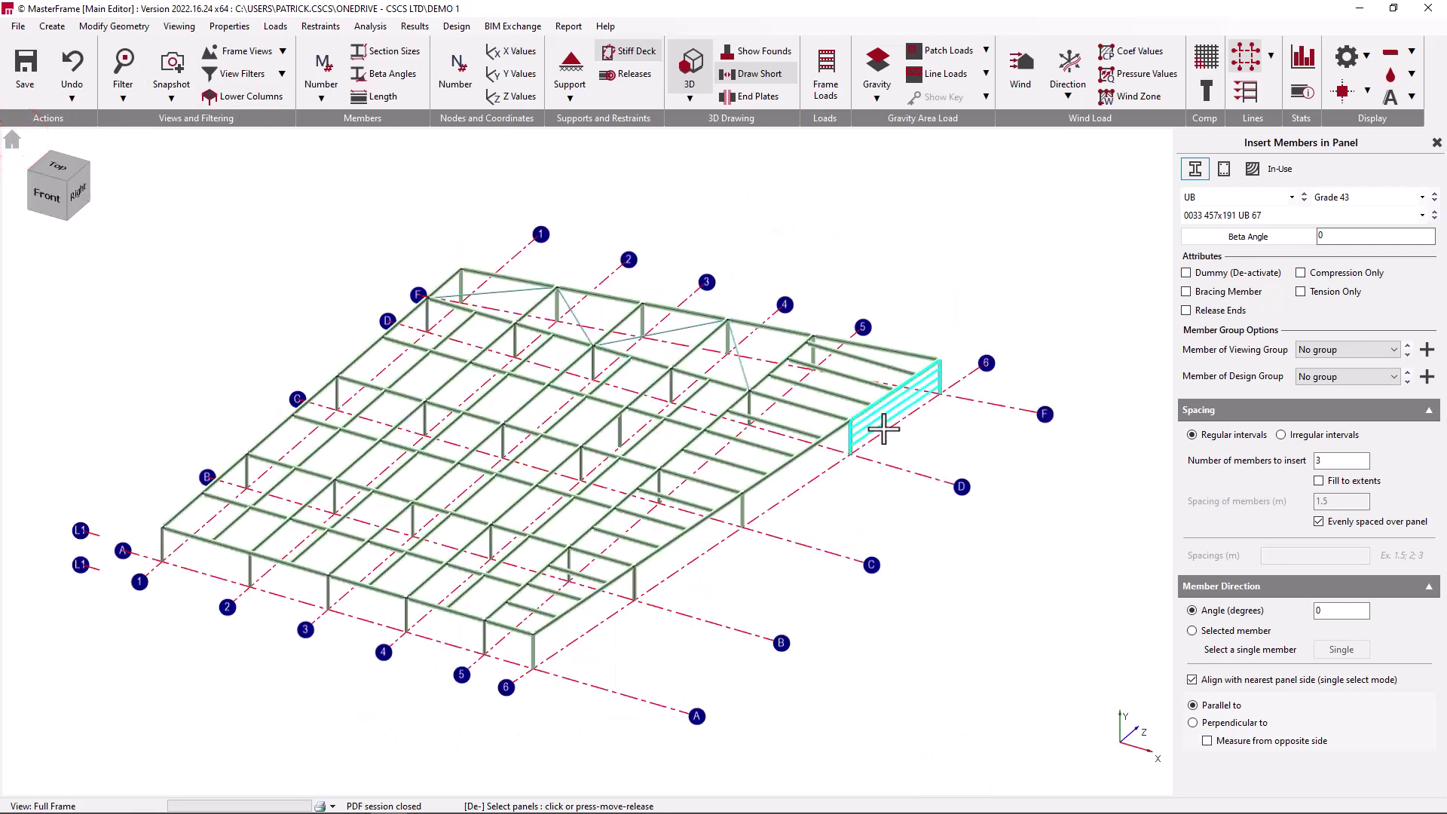